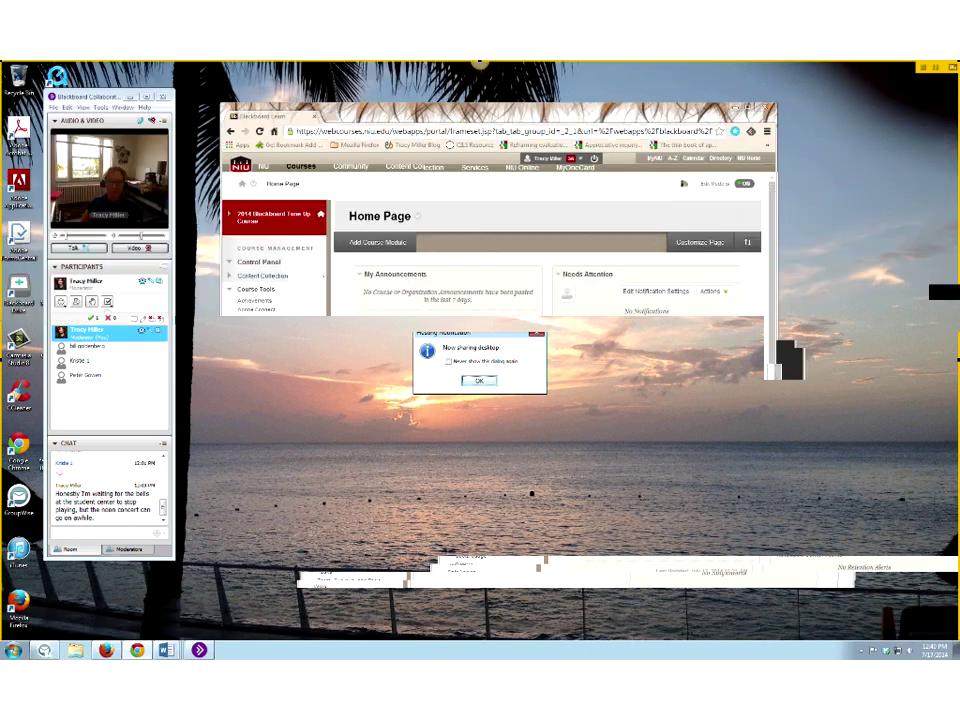
# Dismiss the desktop sharing notice and start a new Milestone achievement in the course's Achievements tool.
pyautogui.click(478, 380)
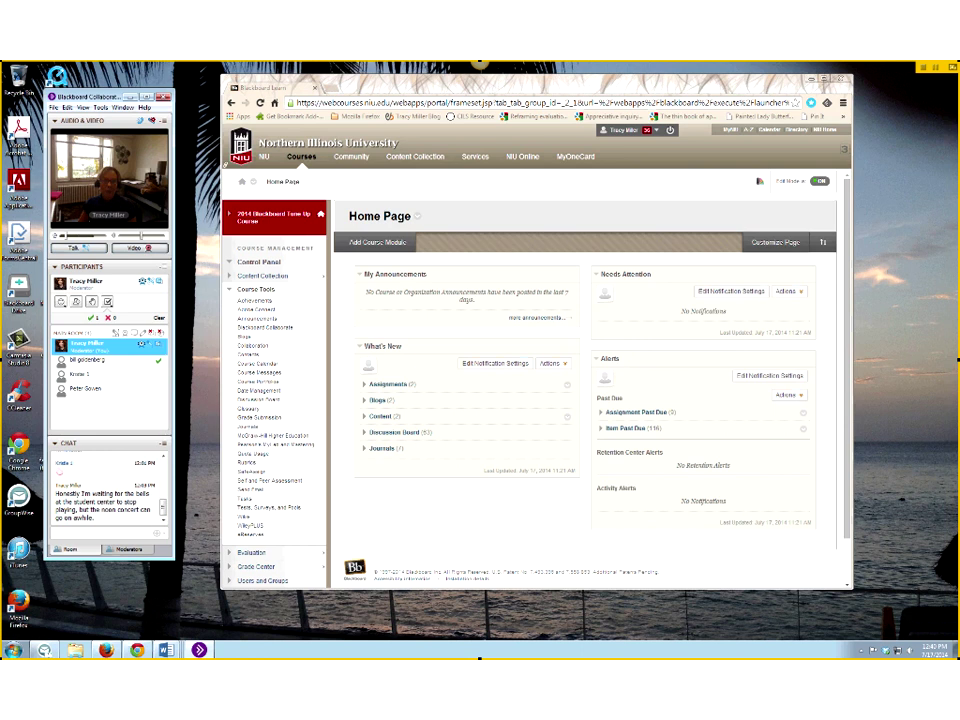
pyautogui.click(252, 301)
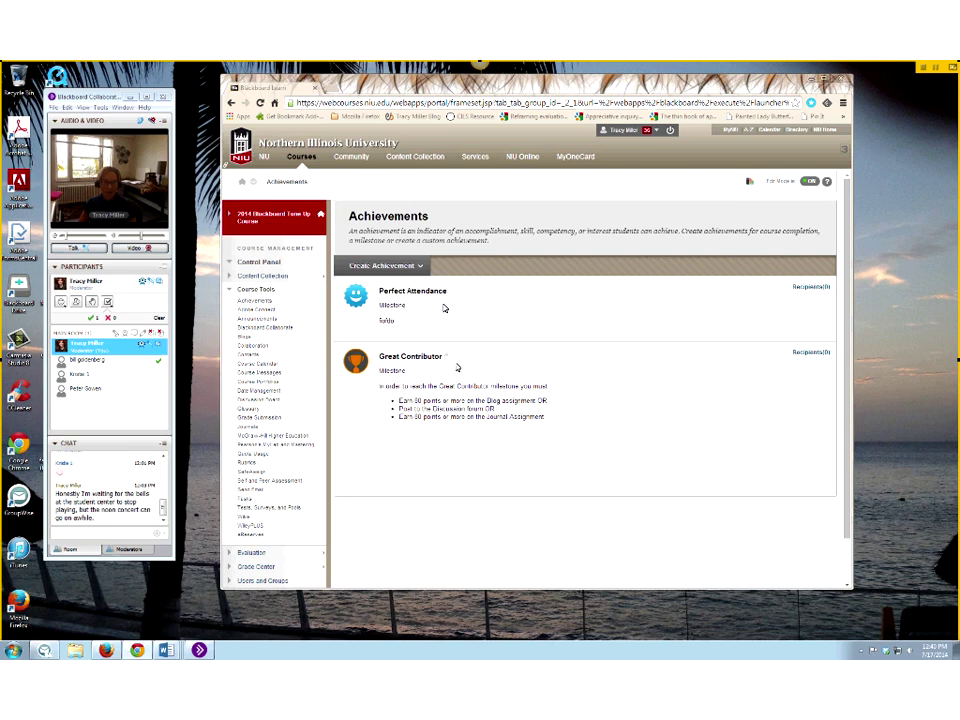
pyautogui.click(384, 268)
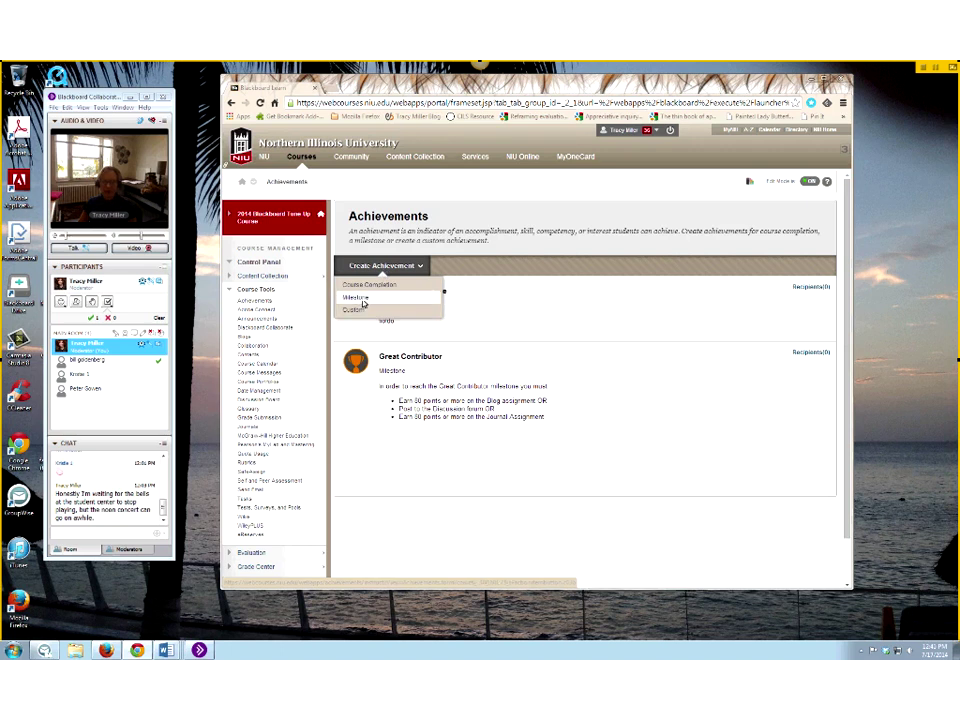
pyautogui.click(360, 298)
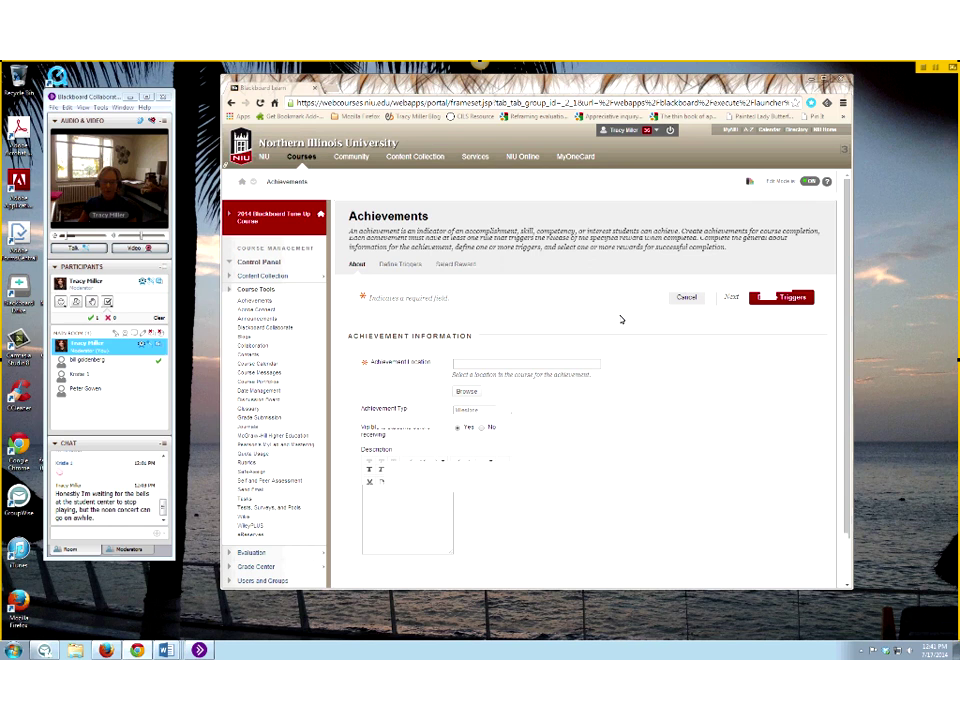
# Name the new achievement "Getting Started in the Course".
pyautogui.click(485, 216)
pyautogui.write('G')
pyautogui.write('ol')
pyautogui.write('ting Start')
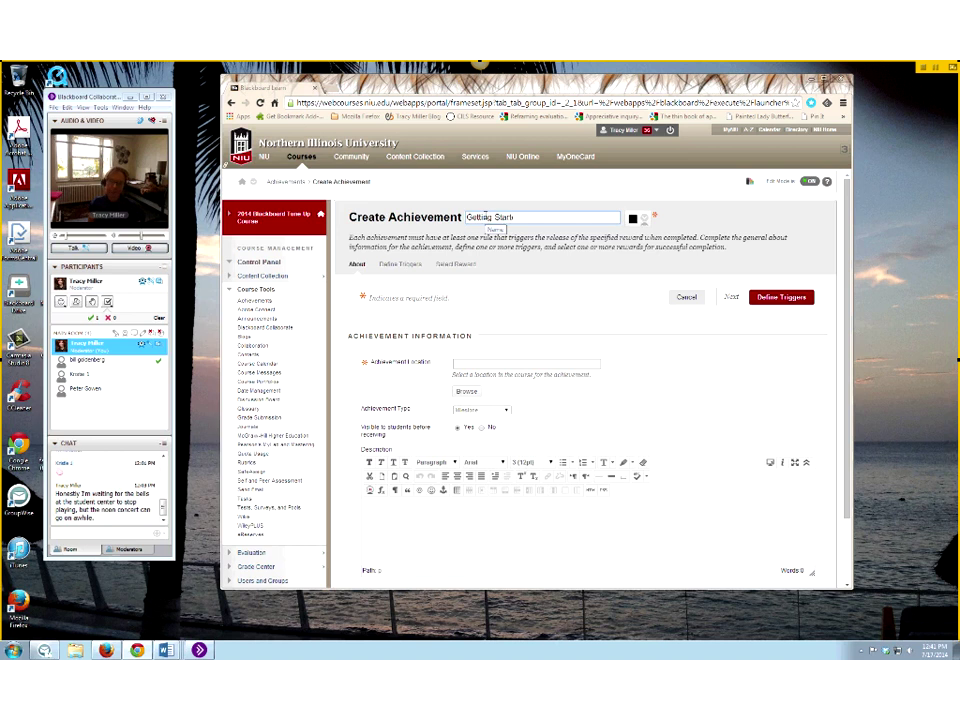
pyautogui.write('ed in the Course')
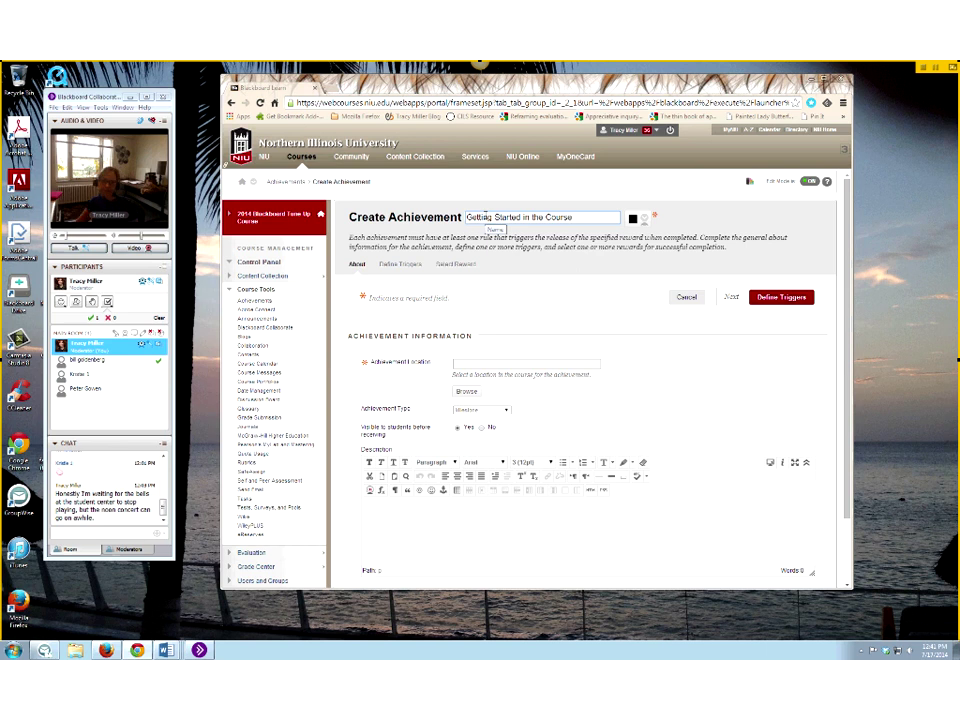
# Set the achievement location to the course's Information content area.
pyautogui.click(462, 365)
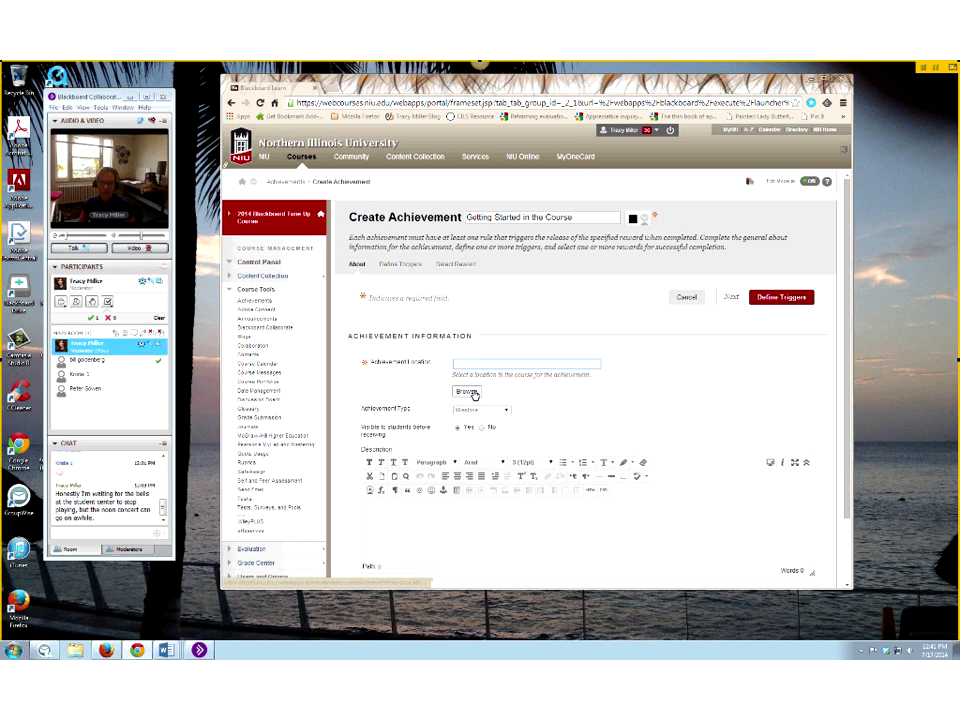
pyautogui.click(470, 392)
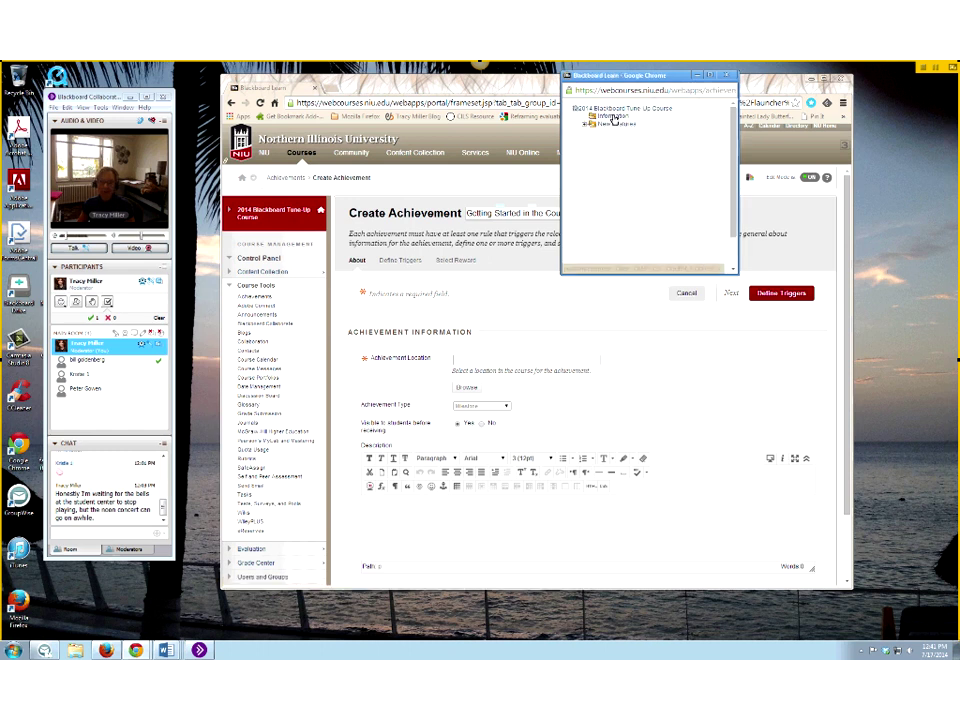
pyautogui.click(613, 117)
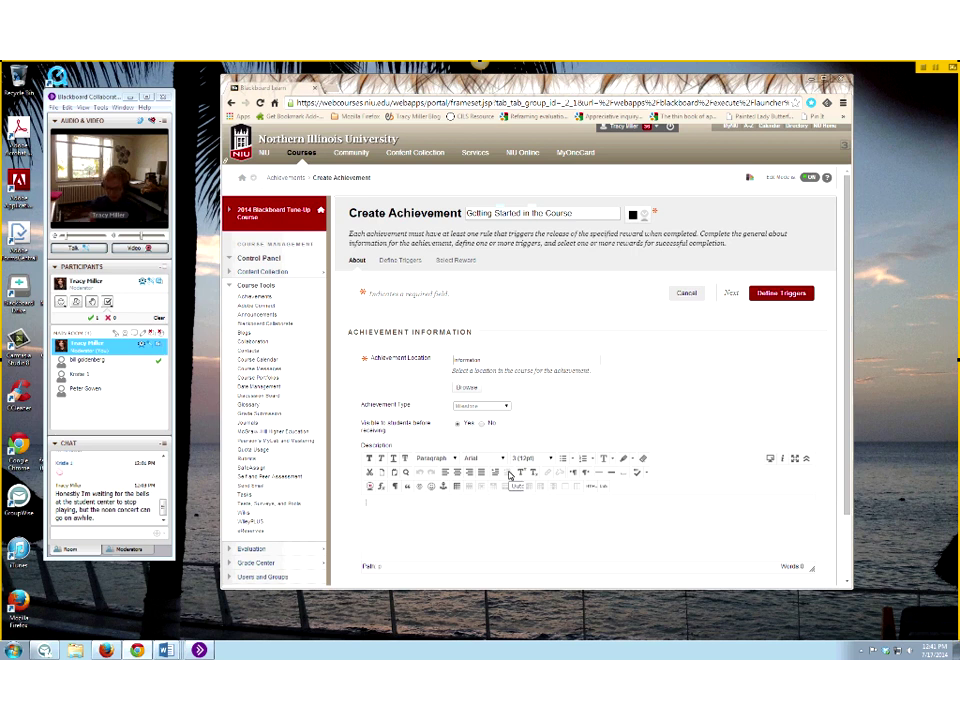
# Enter the description "To earn this milestone you must complete the first three assignments".
pyautogui.write('To a')
pyautogui.write('arn this ')
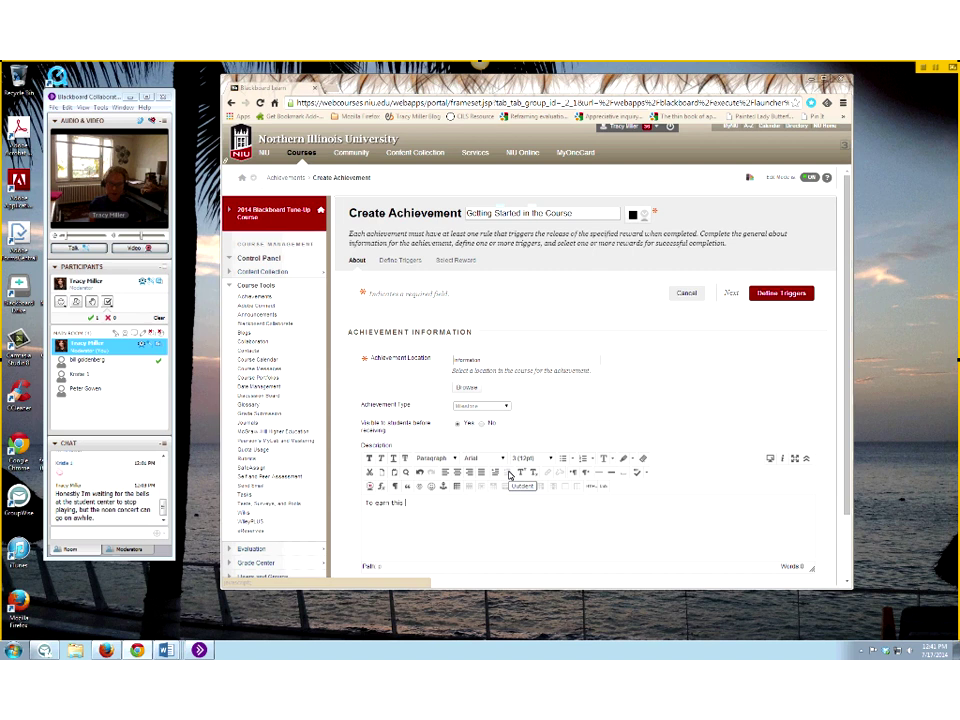
pyautogui.write('milestone you must complete the first')
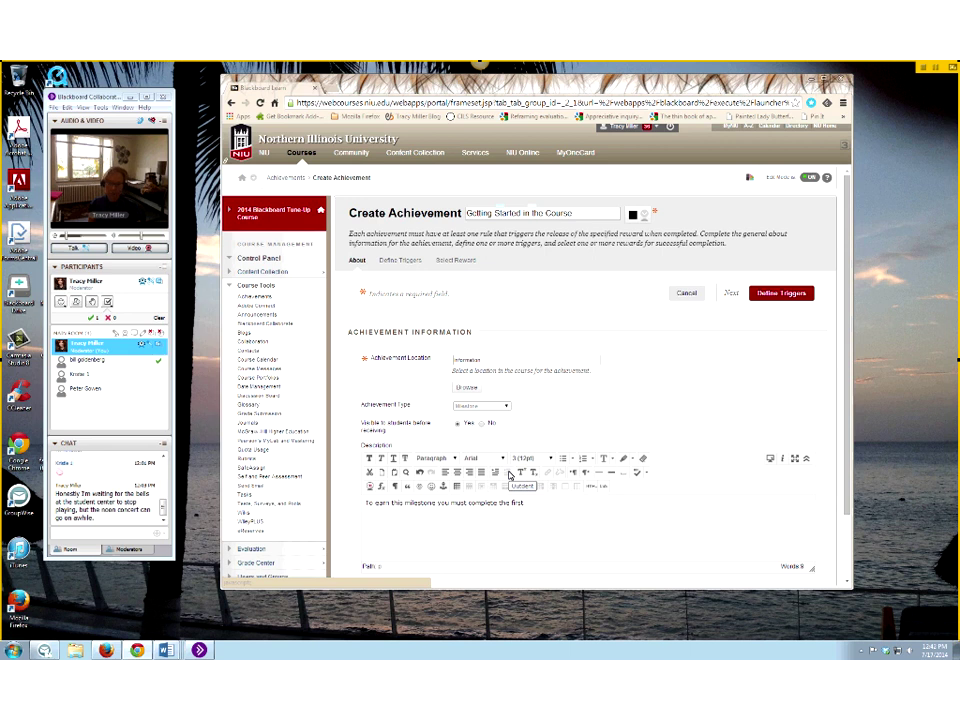
pyautogui.write('three assignments')
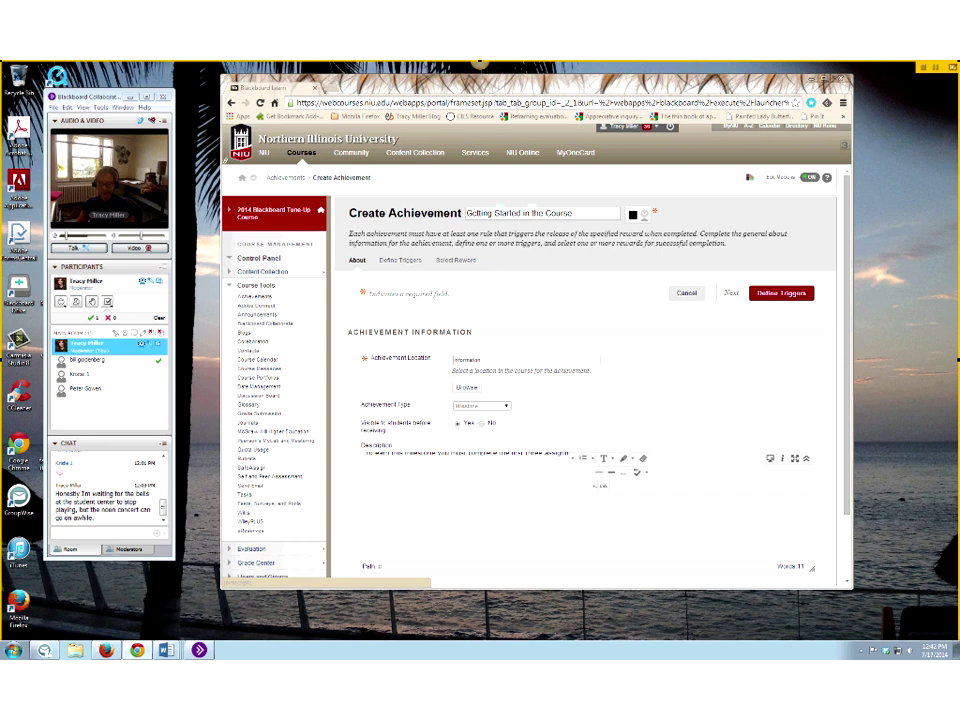
pyautogui.scroll(-1, 590, 400)
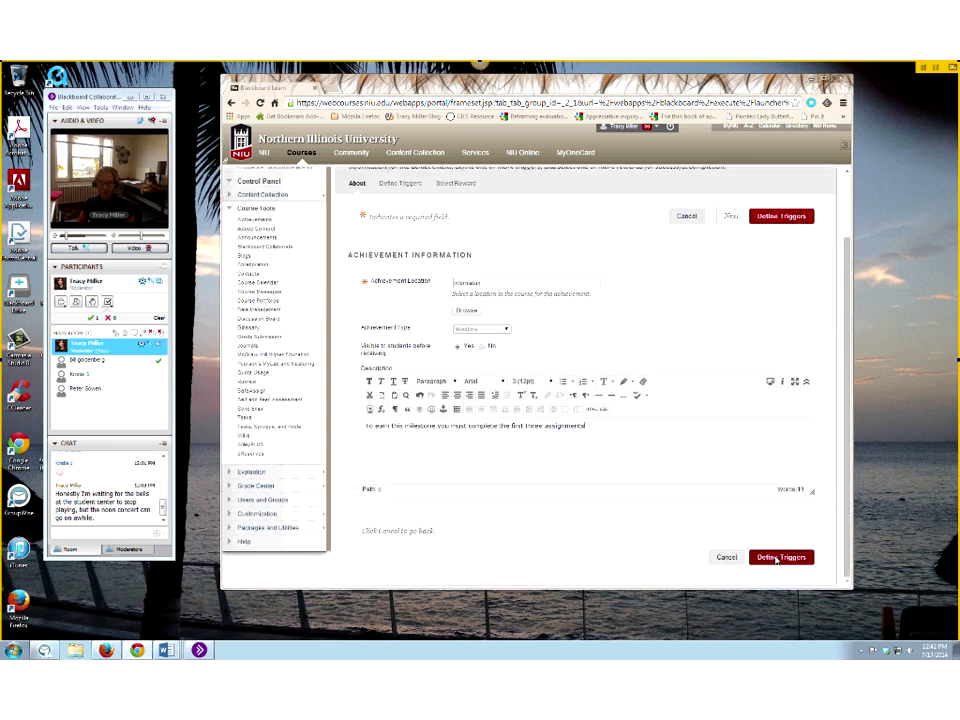
# Proceed to defining the achievement's triggers and name the rule "3 Assignments".
pyautogui.click(776, 559)
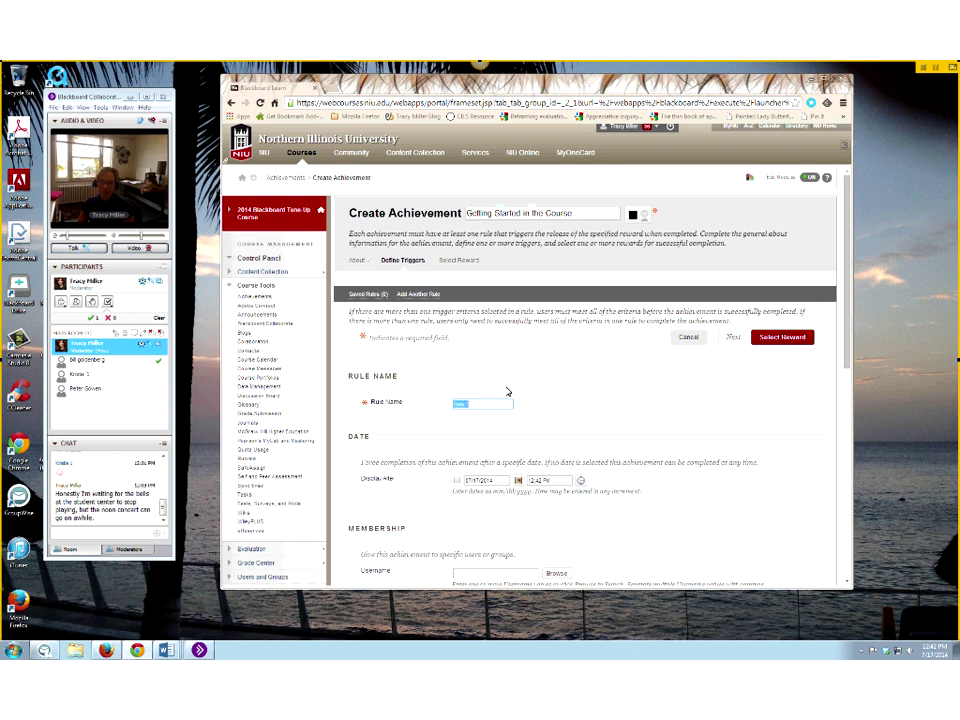
pyautogui.write('S')
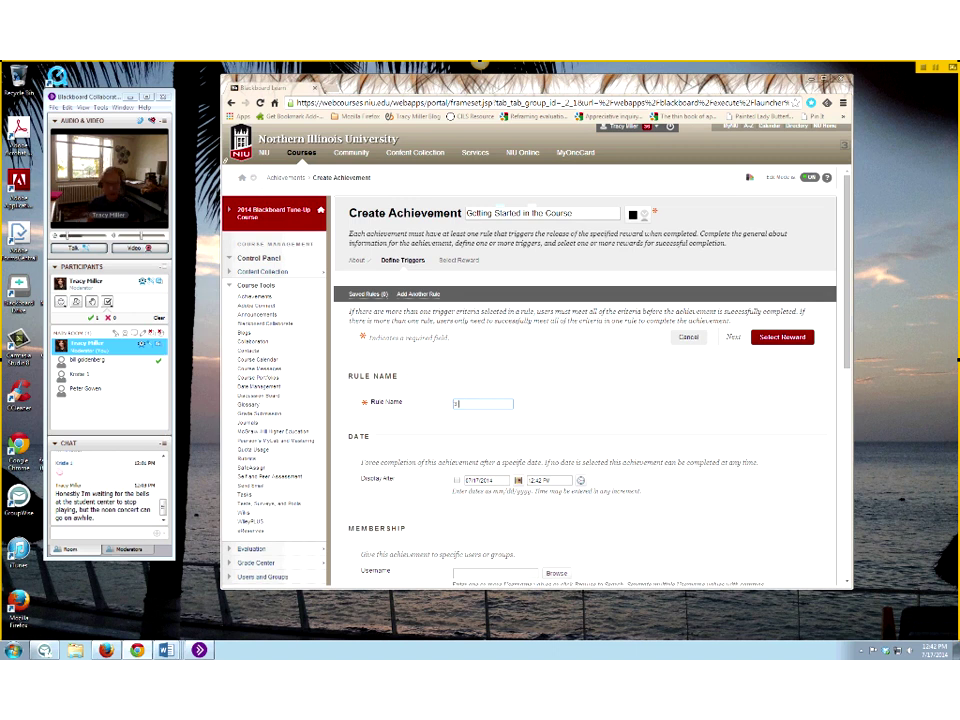
pyautogui.write(' Assignments')
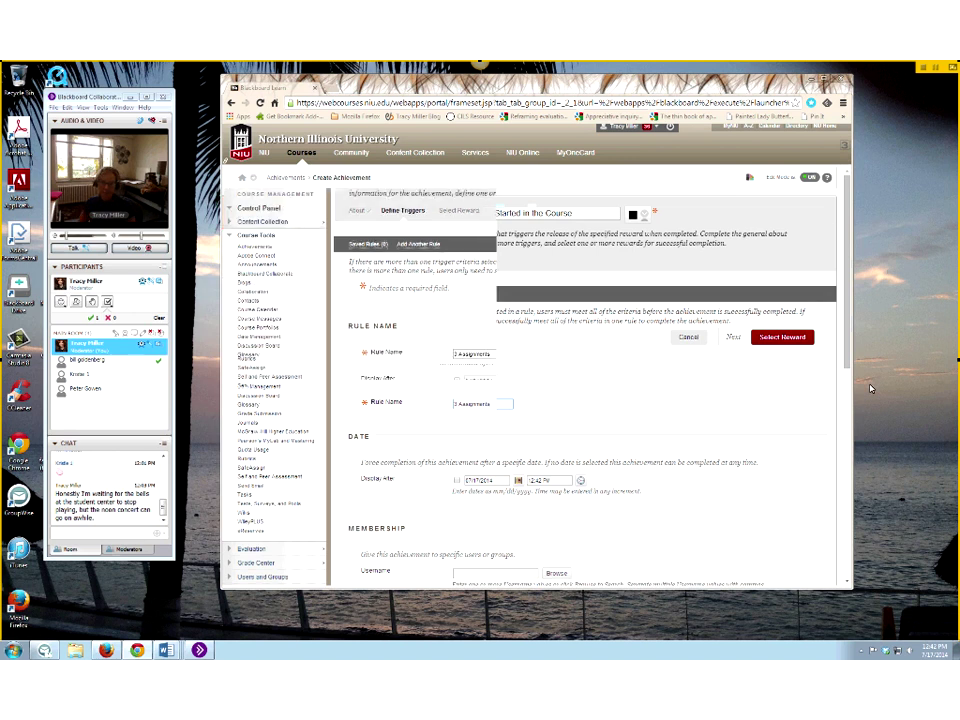
# Add a grade criterion for Assignment 1 requiring a score greater than or equal to 8.
pyautogui.scroll(-1, 648, 380)
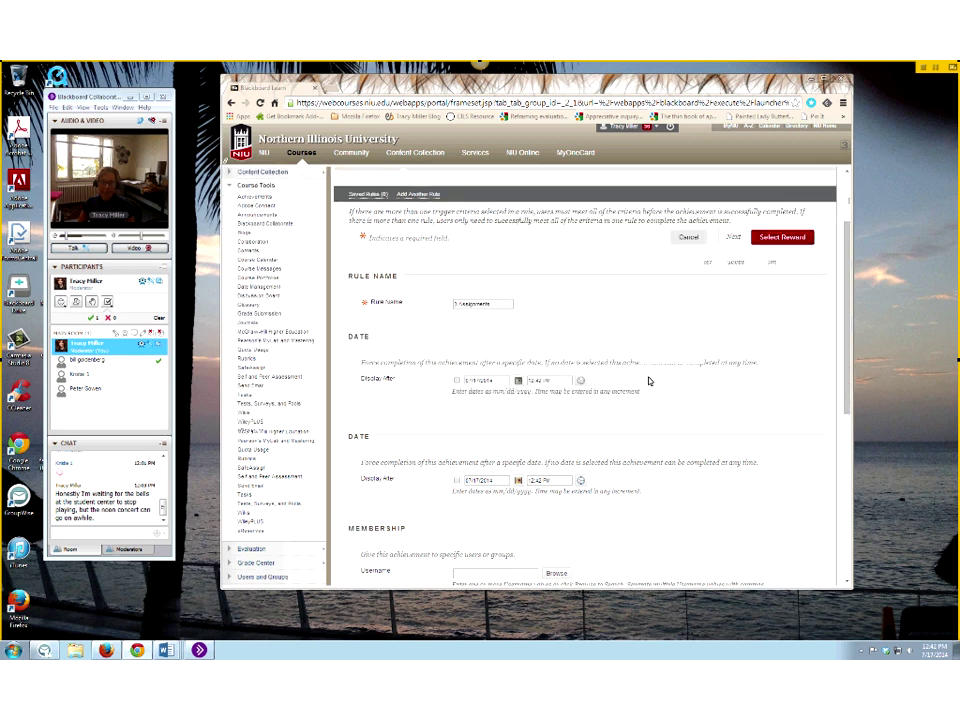
pyautogui.scroll(-2, 648, 380)
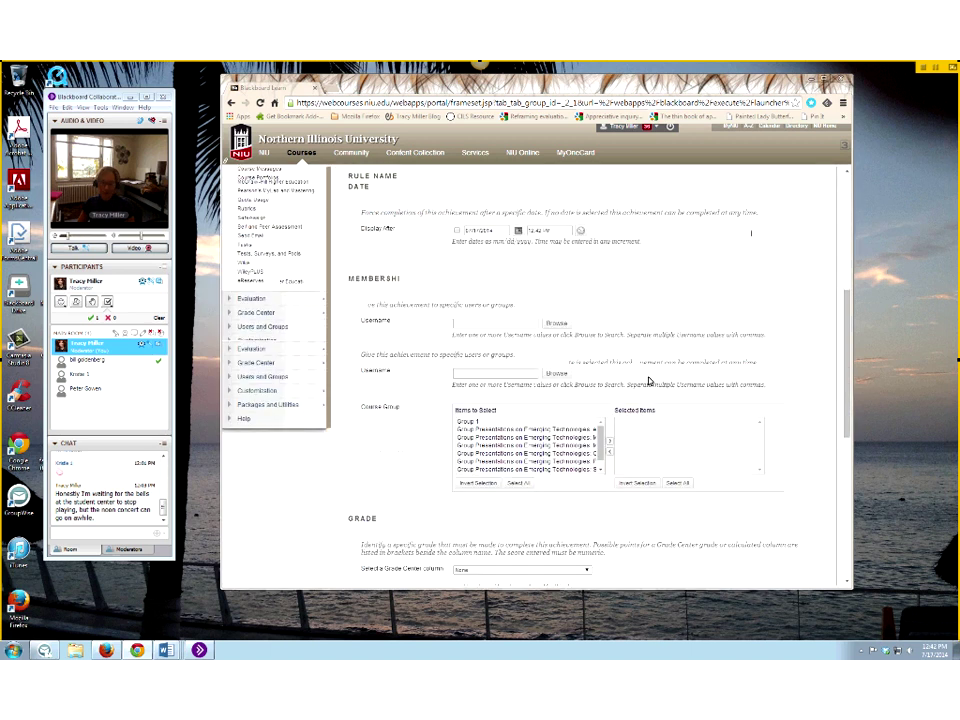
pyautogui.scroll(-1, 648, 380)
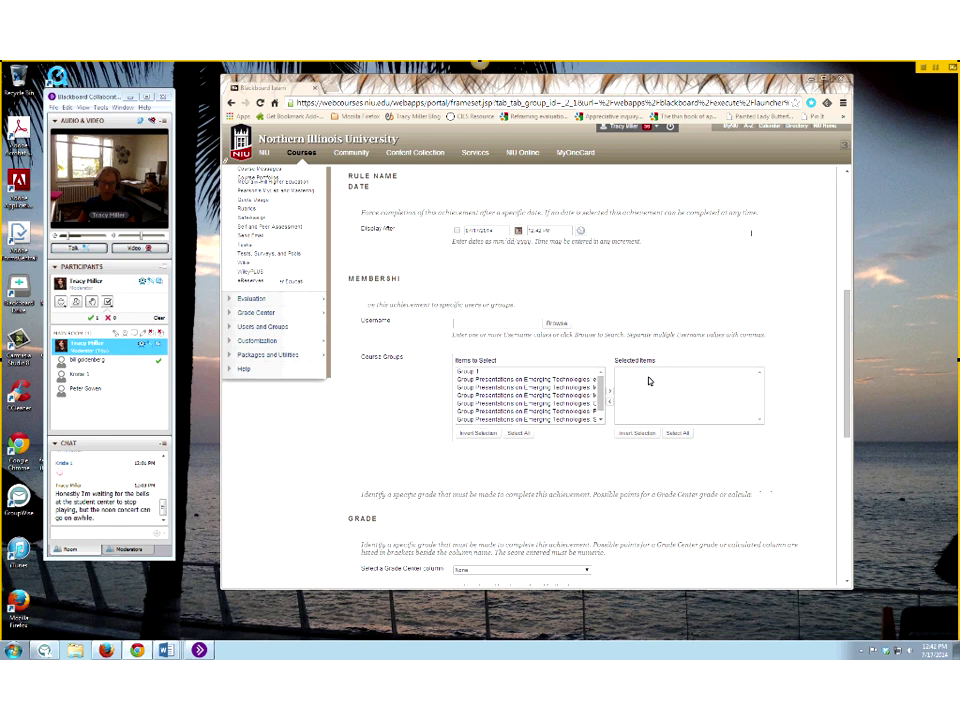
pyautogui.scroll(-1, 648, 380)
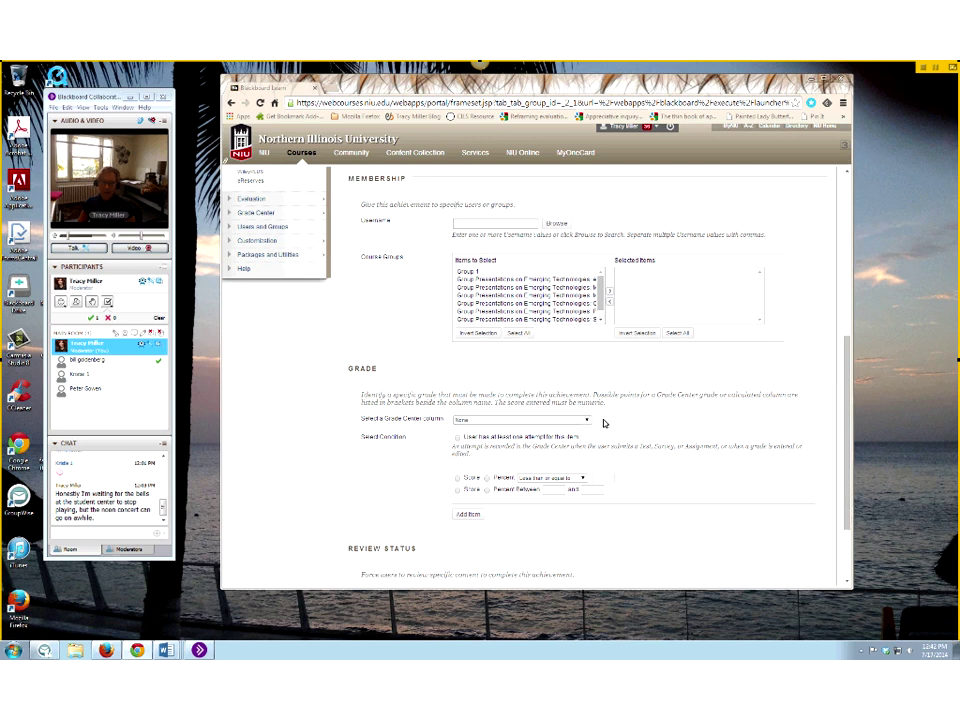
pyautogui.click(587, 420)
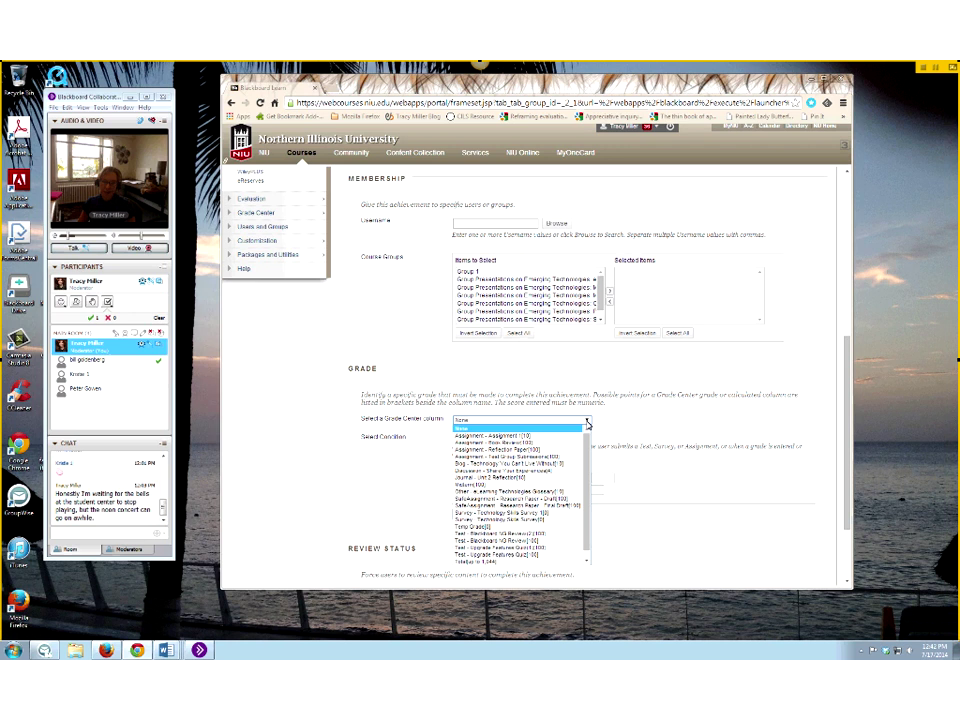
pyautogui.click(560, 436)
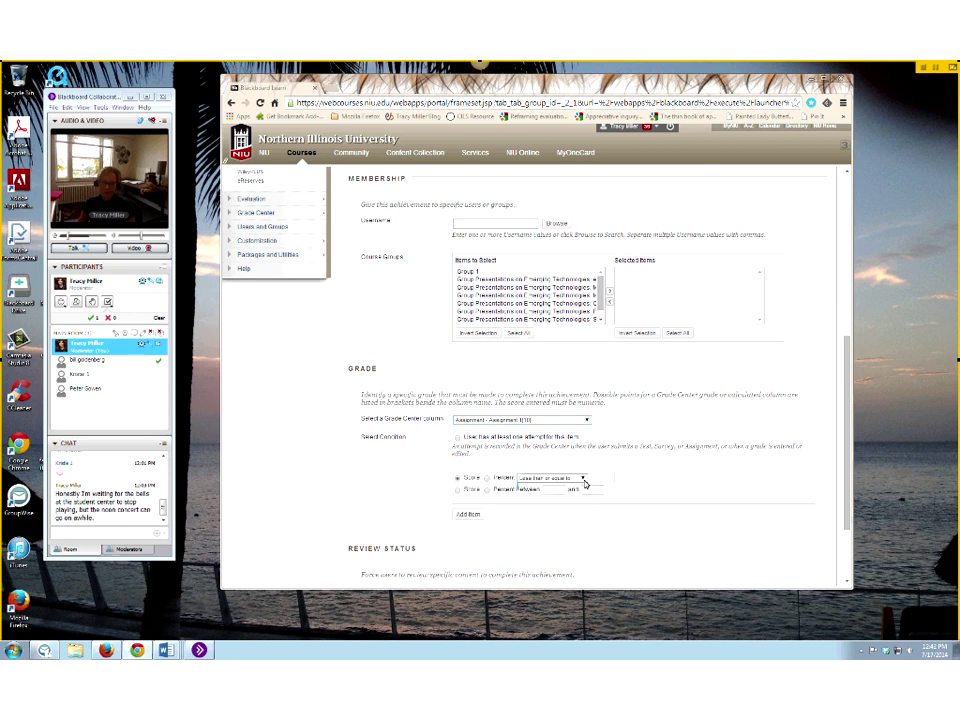
pyautogui.click(585, 483)
pyautogui.click(593, 479)
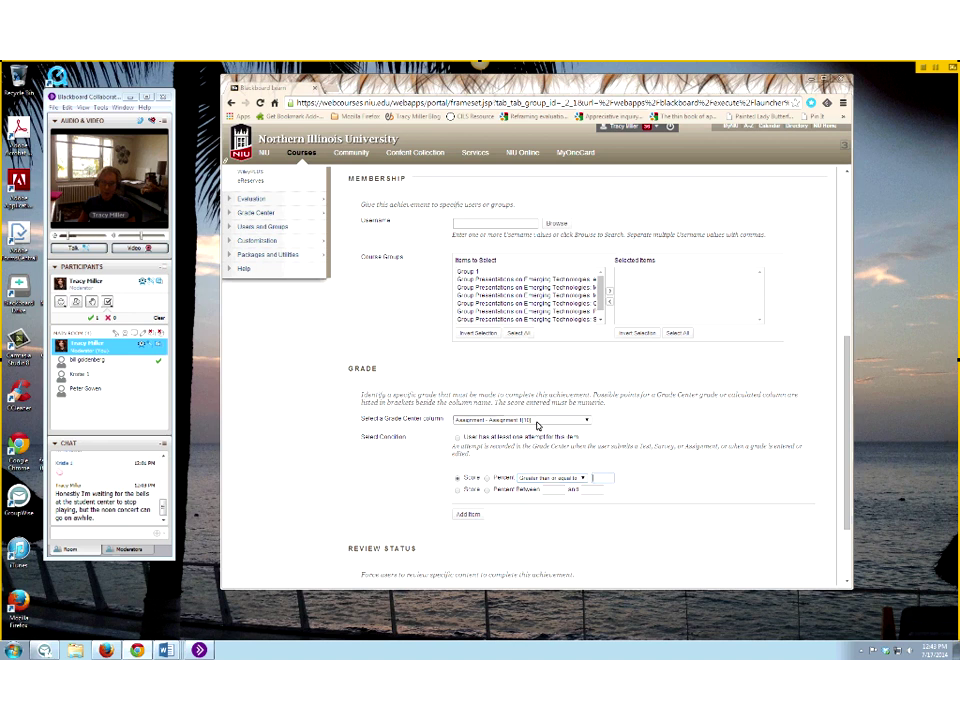
pyautogui.write('5')
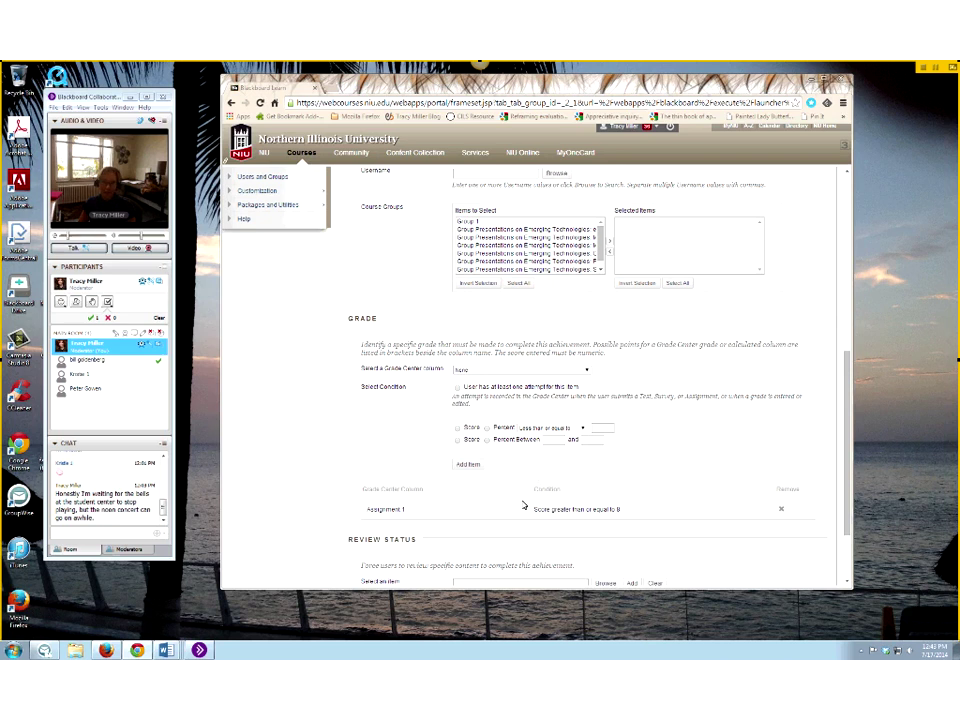
# Add a grade criterion for the Book Review assignment requiring a score greater than or equal to 80.
pyautogui.click(520, 370)
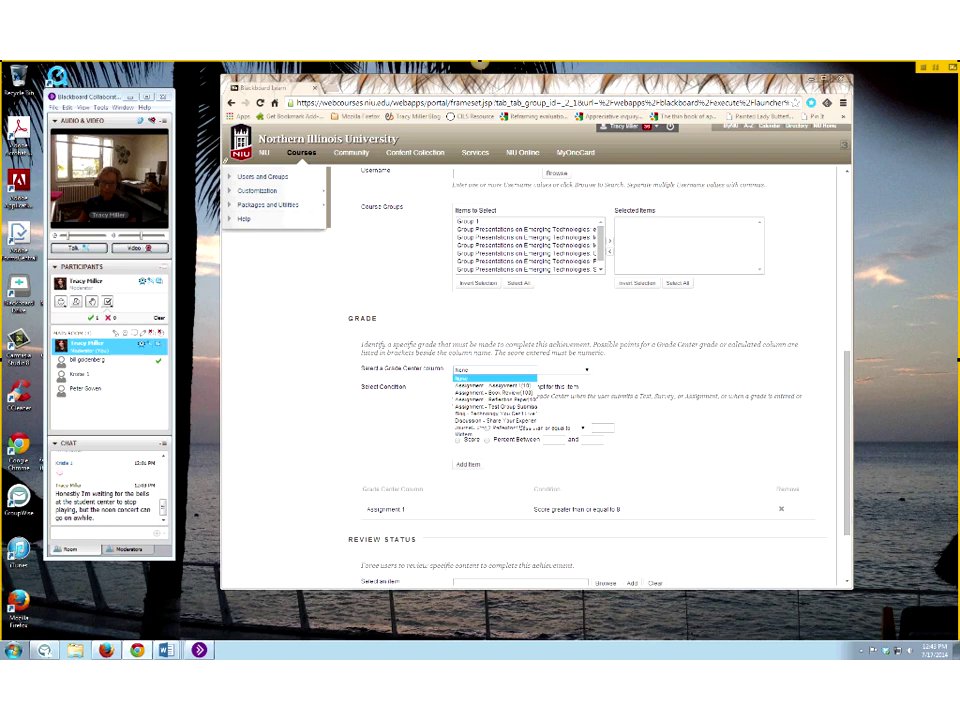
pyautogui.click(495, 393)
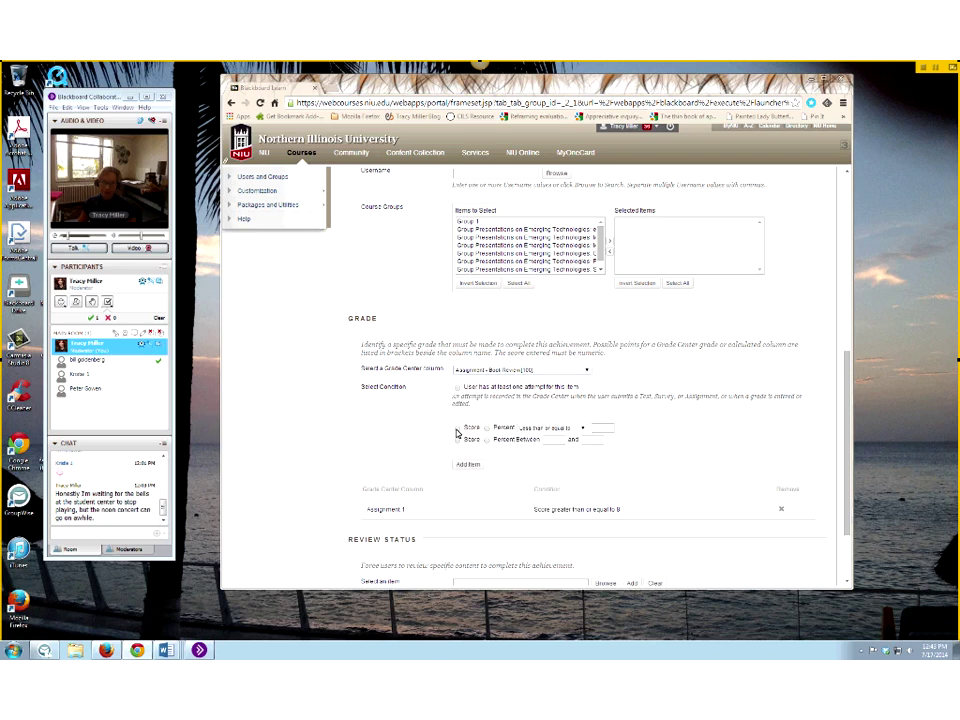
pyautogui.click(457, 428)
pyautogui.press('g')
pyautogui.press('Tab')
pyautogui.write('80')
pyautogui.click(463, 466)
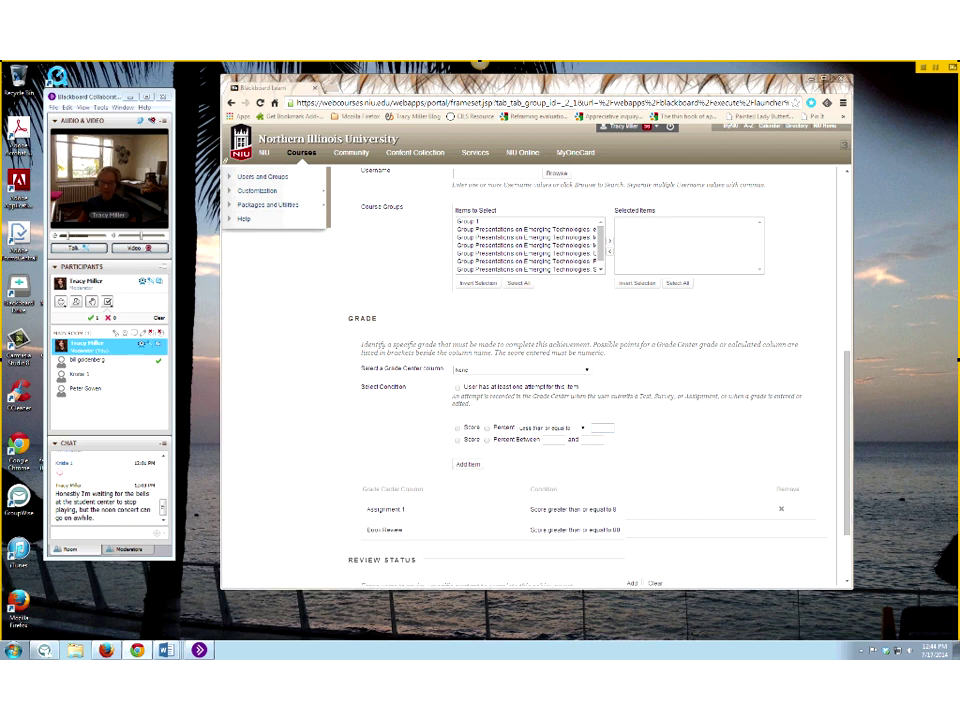
# Add a grade criterion for the Reflection Paper assignment requiring a score greater than or equal to 80.
pyautogui.scroll(-1, 535, 350)
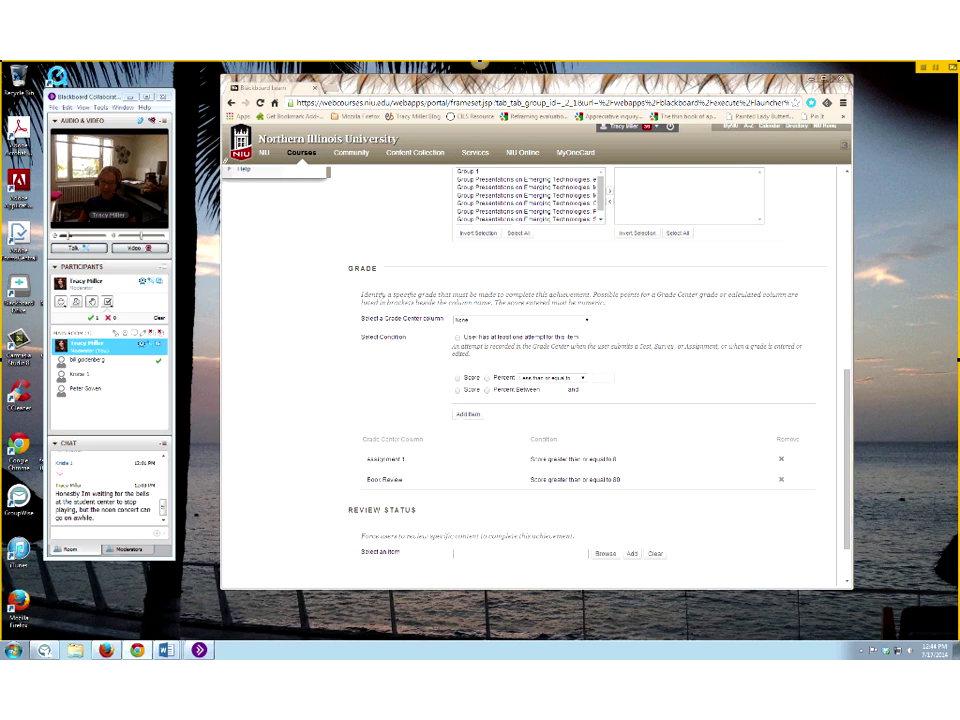
pyautogui.click(585, 320)
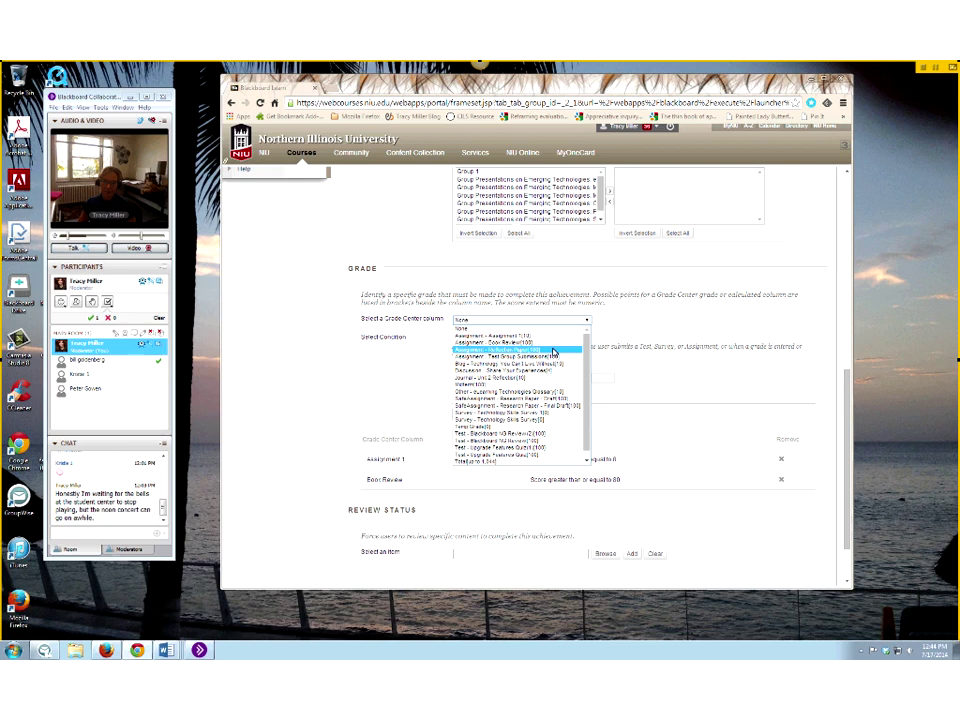
pyautogui.click(553, 350)
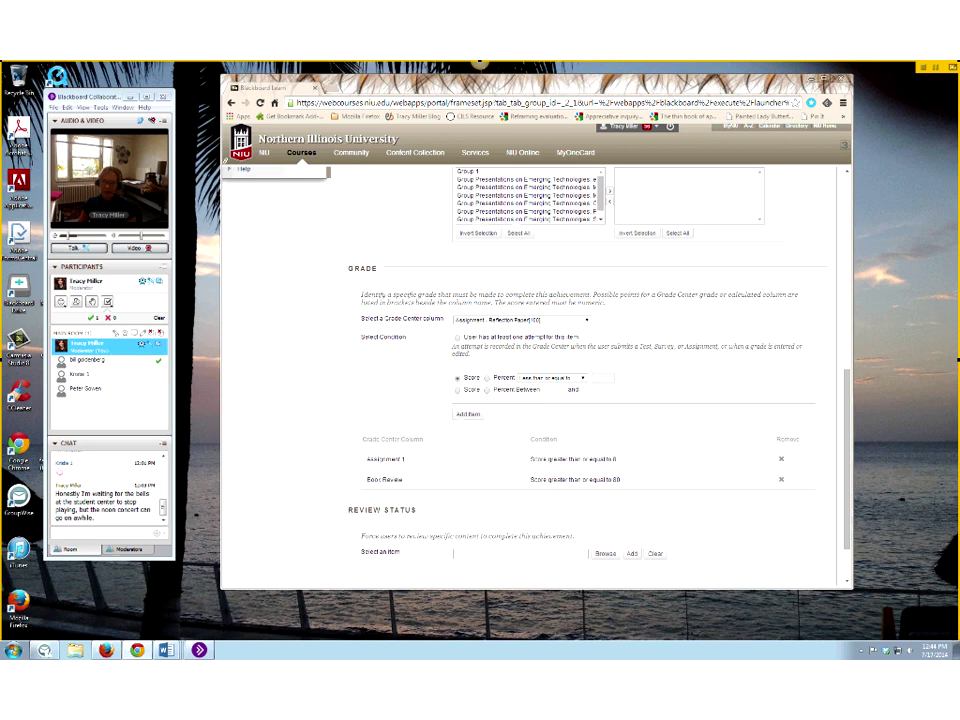
pyautogui.click(560, 378)
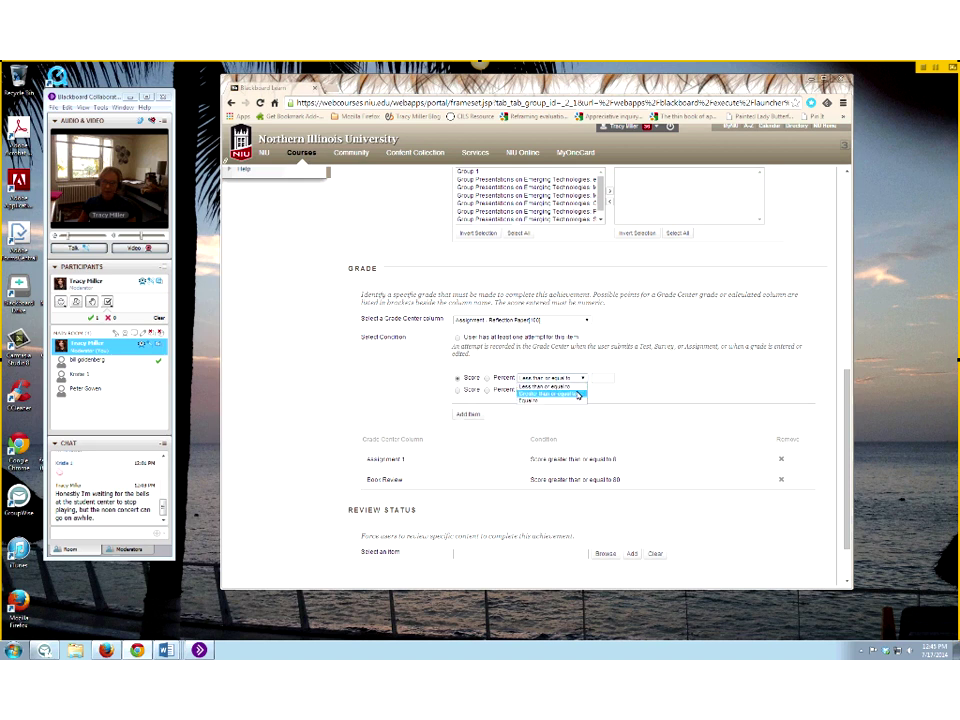
pyautogui.click(577, 395)
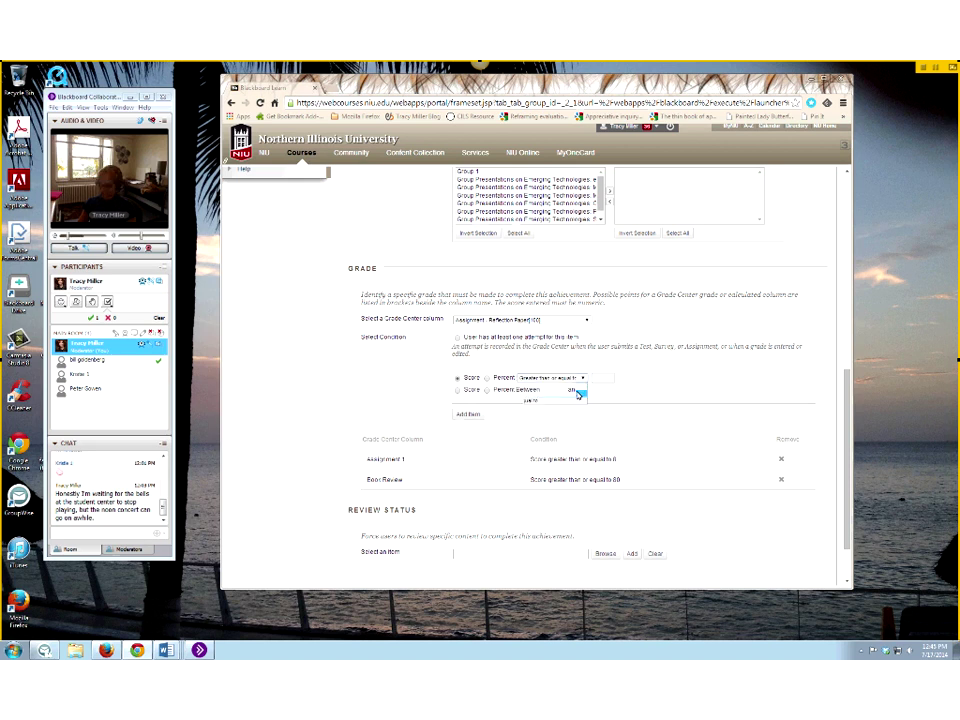
pyautogui.click(600, 378)
pyautogui.write('80')
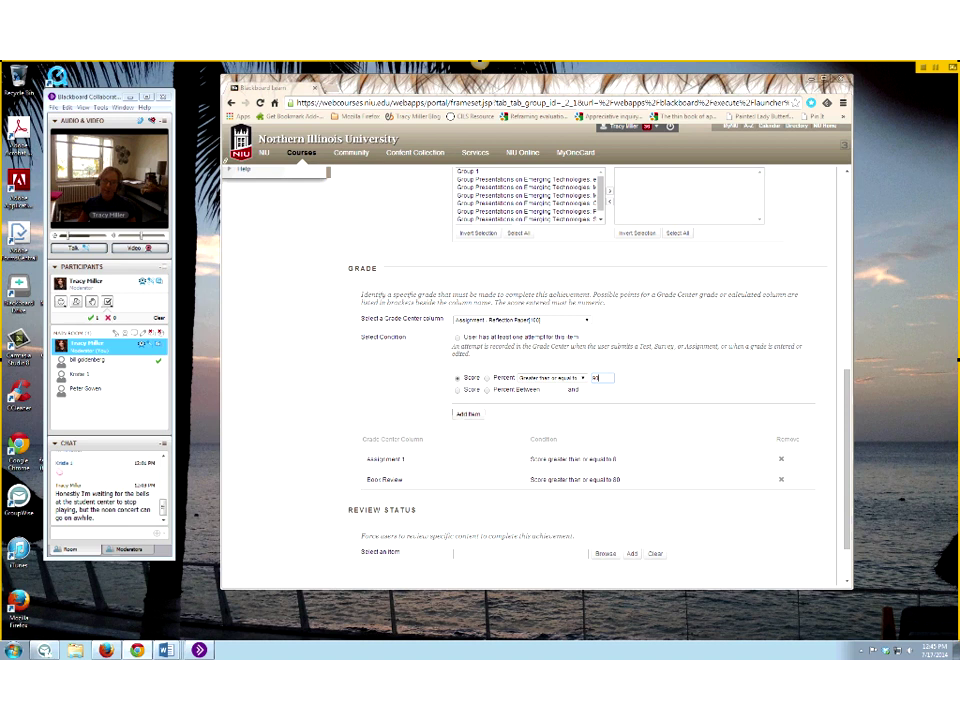
pyautogui.click(461, 416)
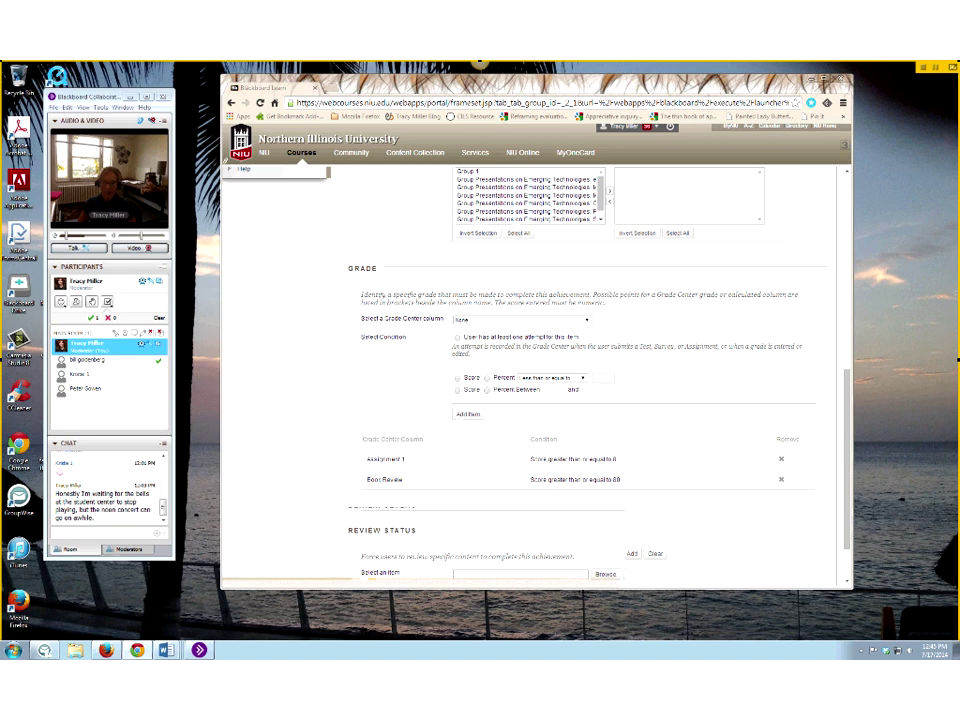
# Finish the "3 Assignments" rule by confirming its criteria and proceed to selecting the reward.
pyautogui.scroll(3, 343, 468)
pyautogui.scroll(3, 343, 468)
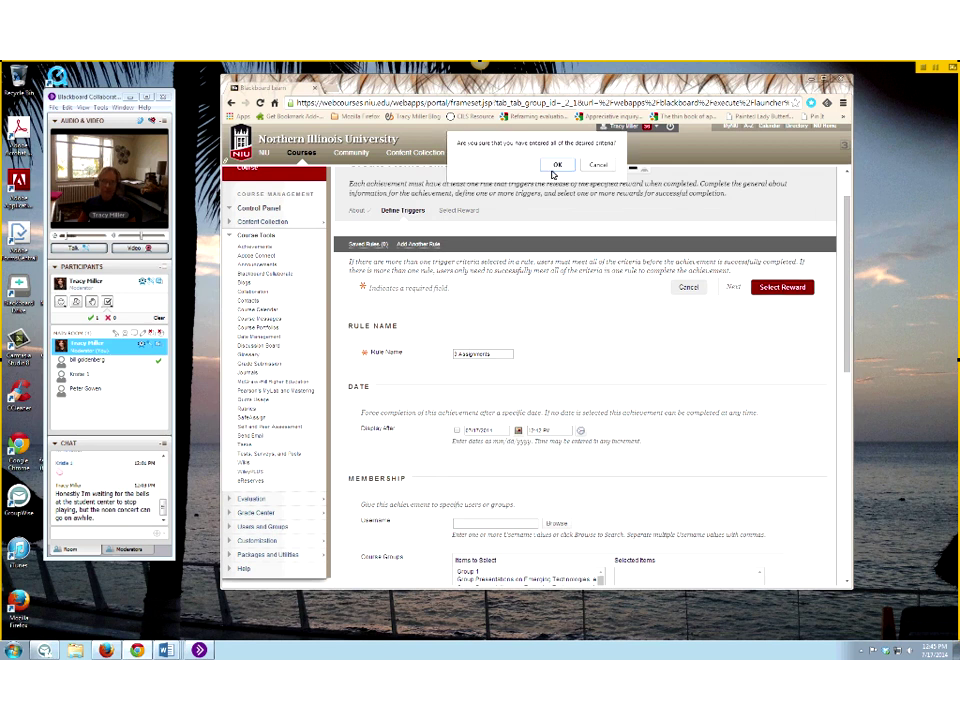
pyautogui.click(556, 166)
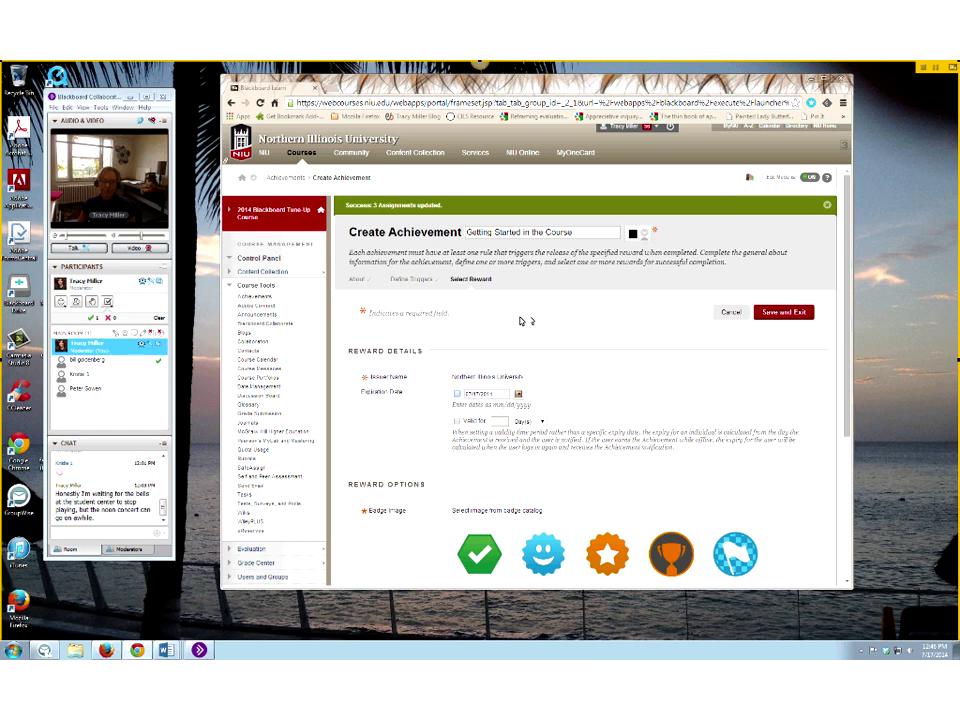
# Choose the green checkmark badge as the reward image, leave Publish to Mozilla off, and save the achievement.
pyautogui.click(783, 312)
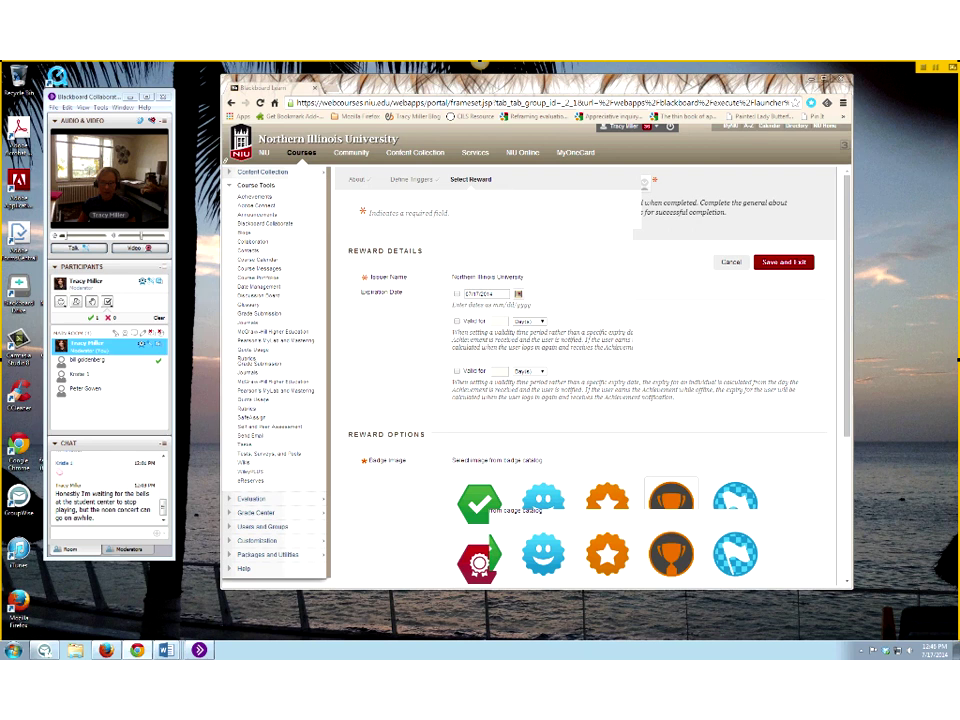
pyautogui.scroll(-3, 622, 511)
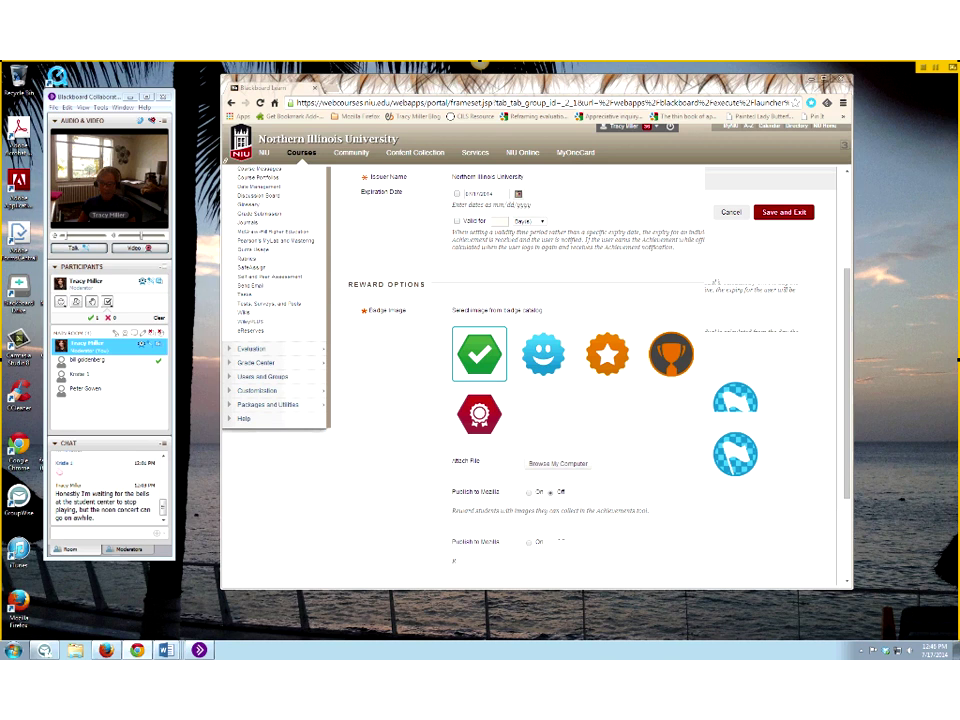
pyautogui.scroll(-1, 600, 380)
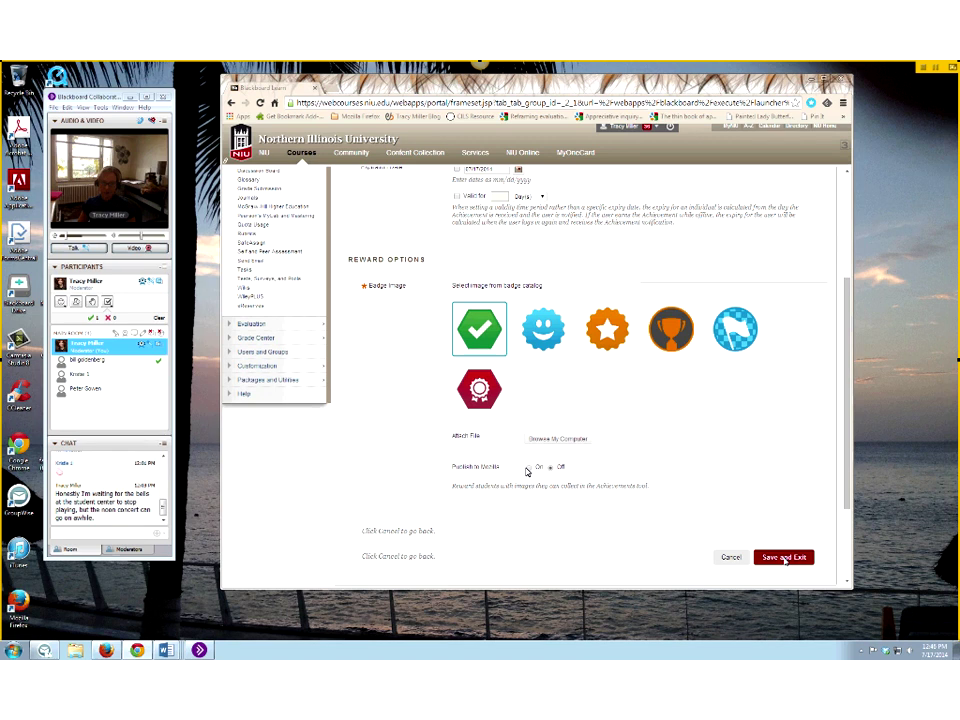
pyautogui.click(784, 558)
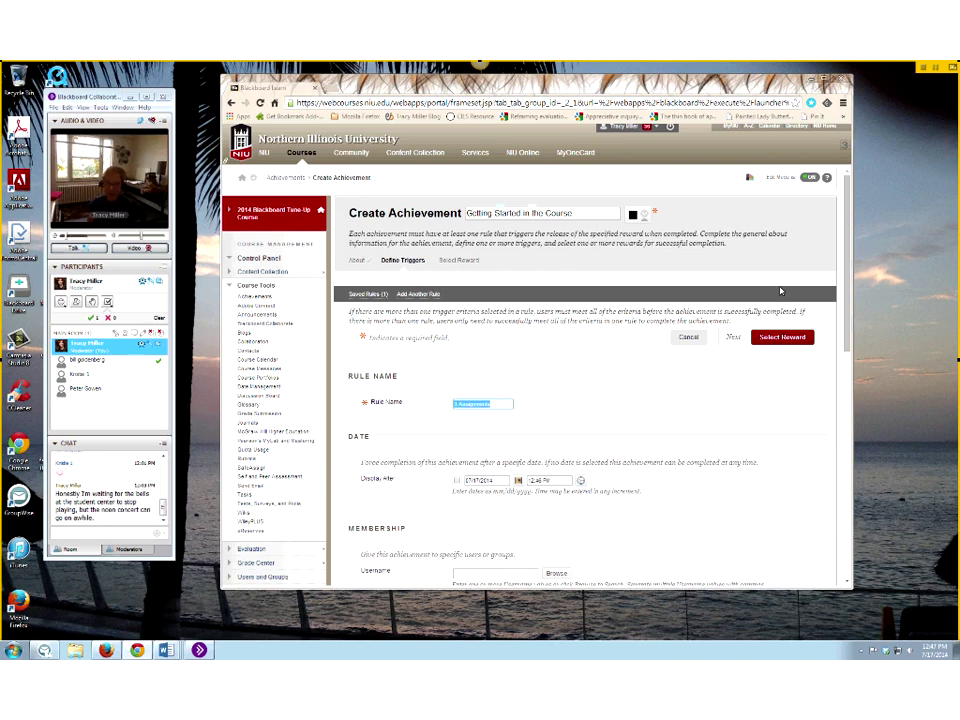
pyautogui.press('BackSpace')
pyautogui.write('1 As')
pyautogui.write('rfect a')
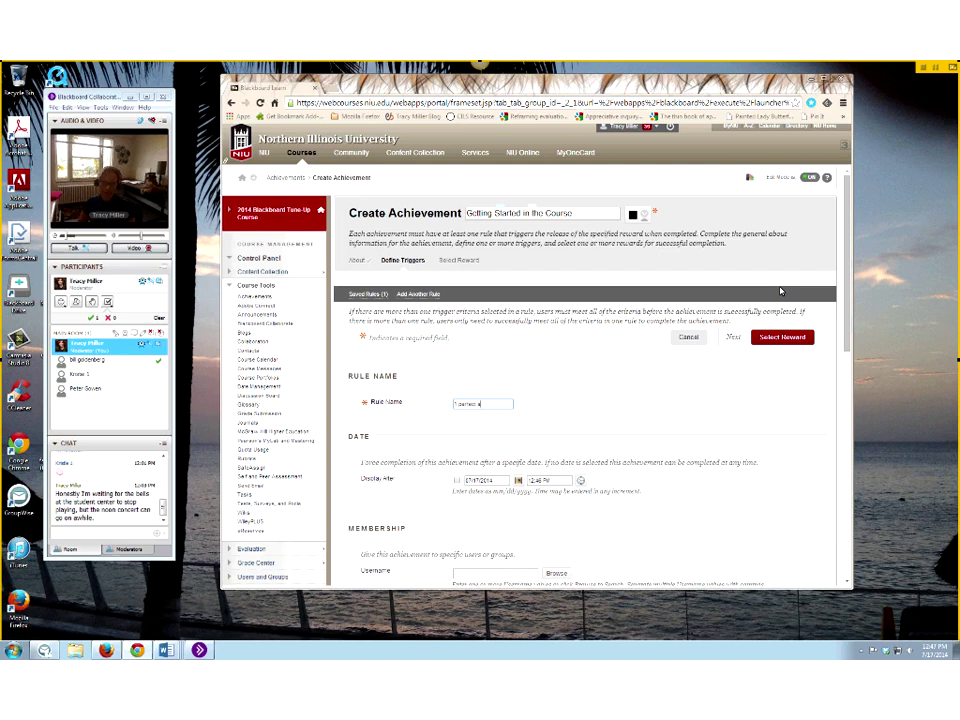
pyautogui.scroll(-3, 781, 291)
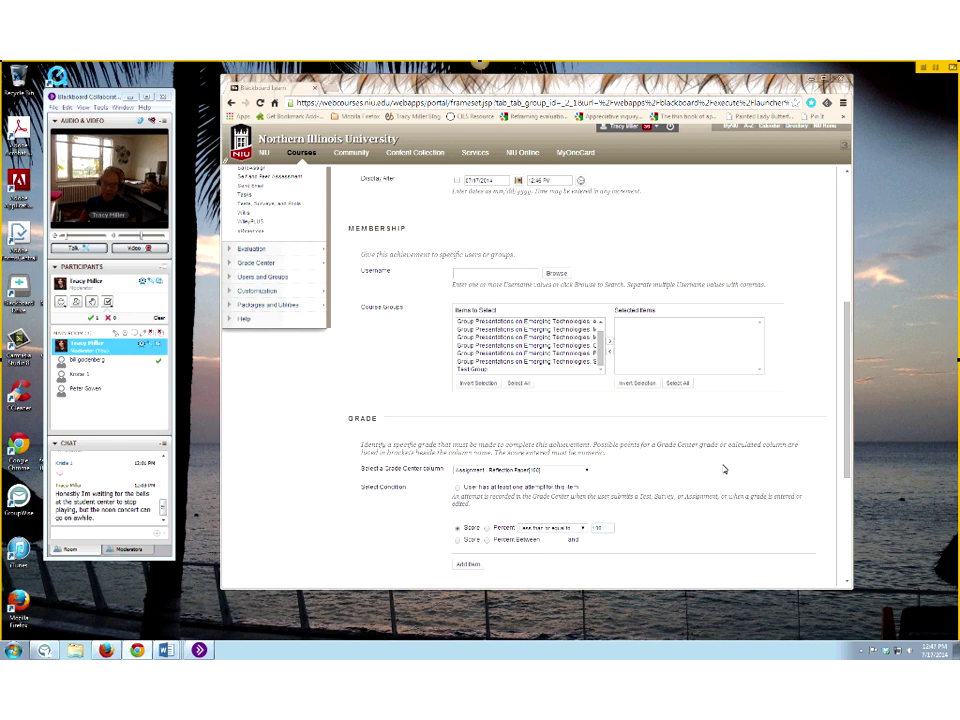
pyautogui.scroll(-1, 725, 469)
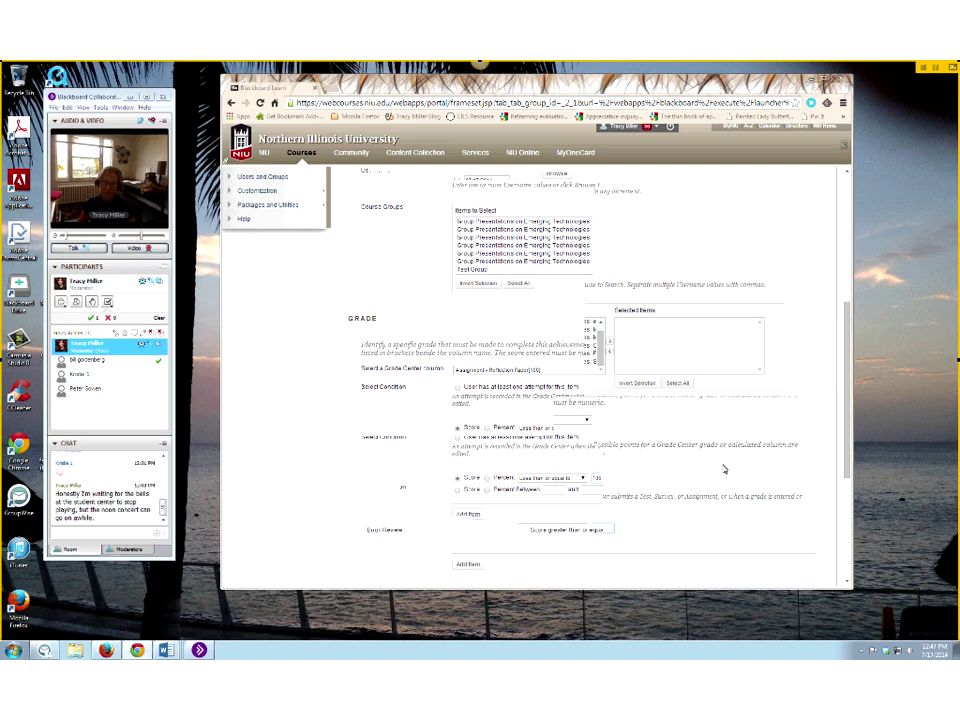
pyautogui.scroll(3, 725, 469)
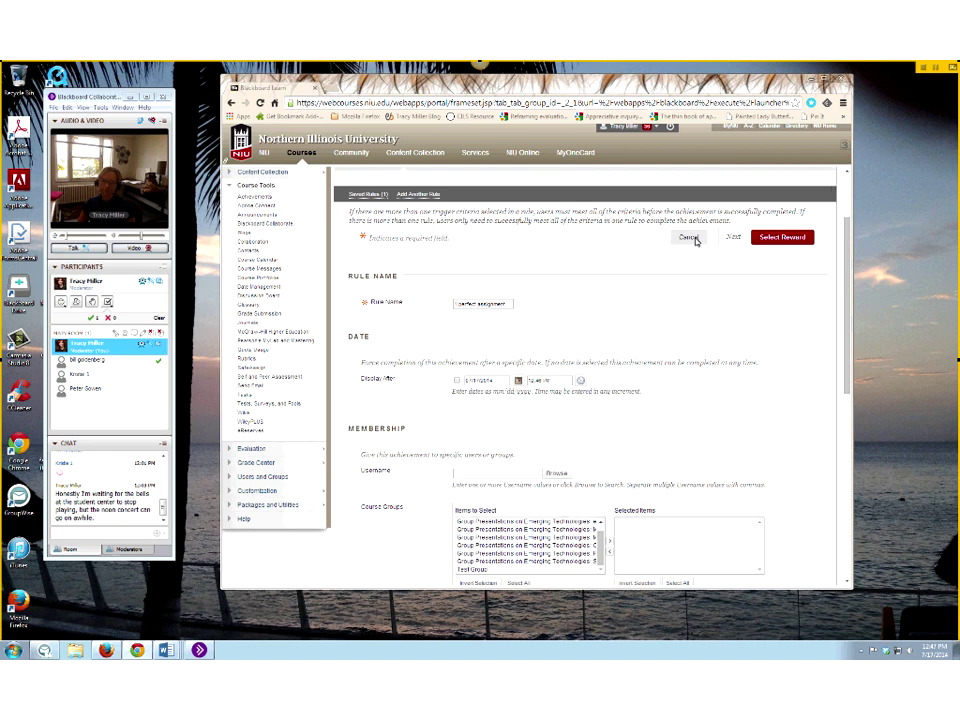
pyautogui.click(693, 239)
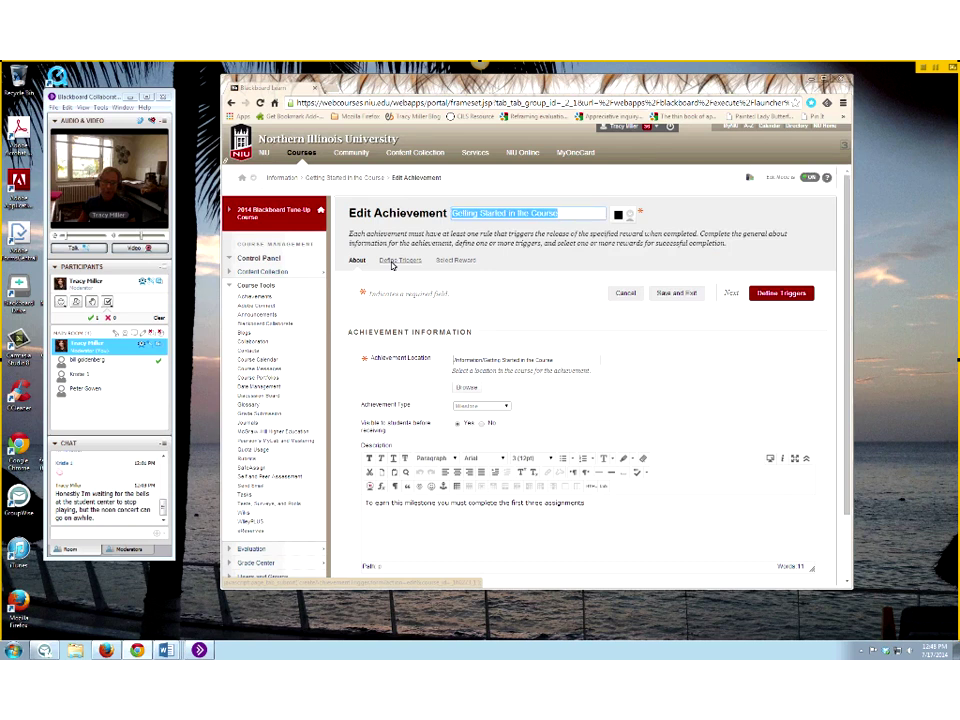
# Add another trigger rule named "1 perfect assignment" to the Getting Started in the Course achievement.
pyautogui.click(397, 261)
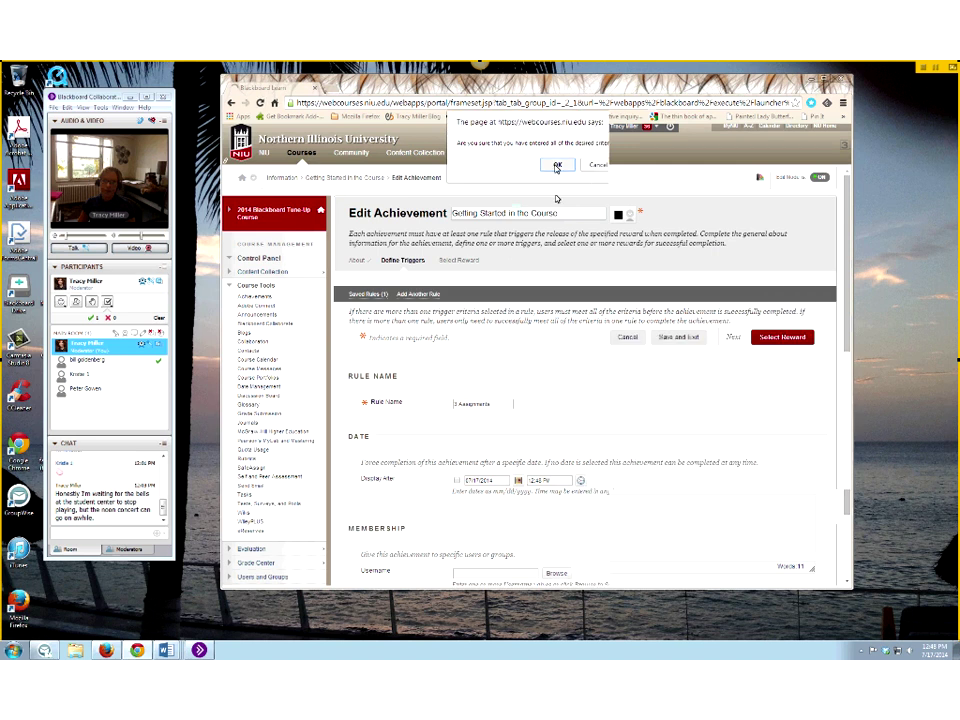
pyautogui.click(557, 166)
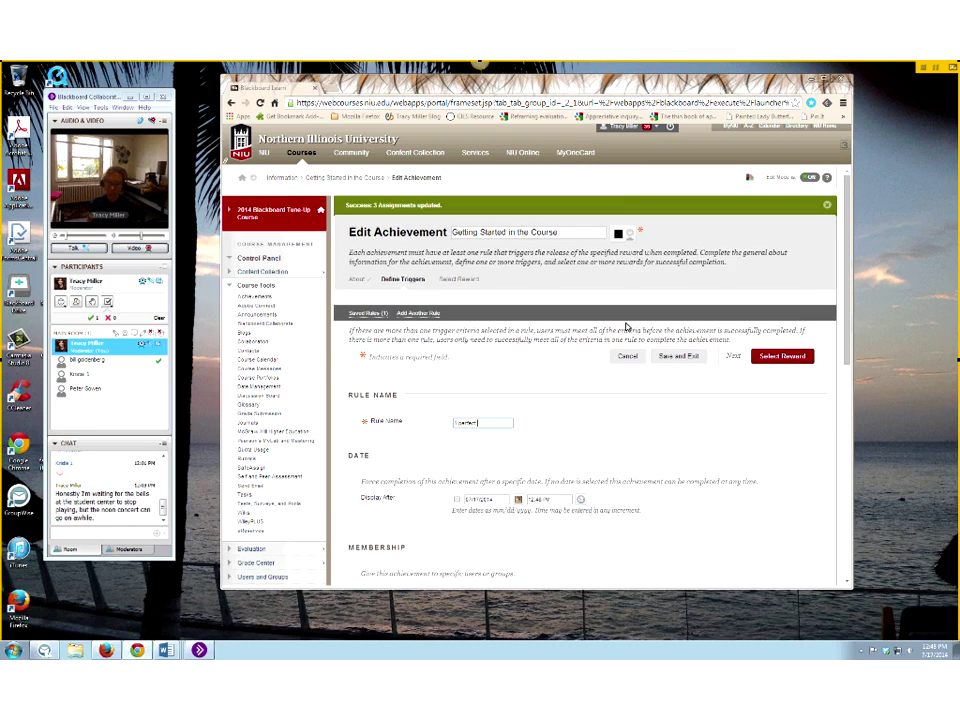
pyautogui.write('assignment')
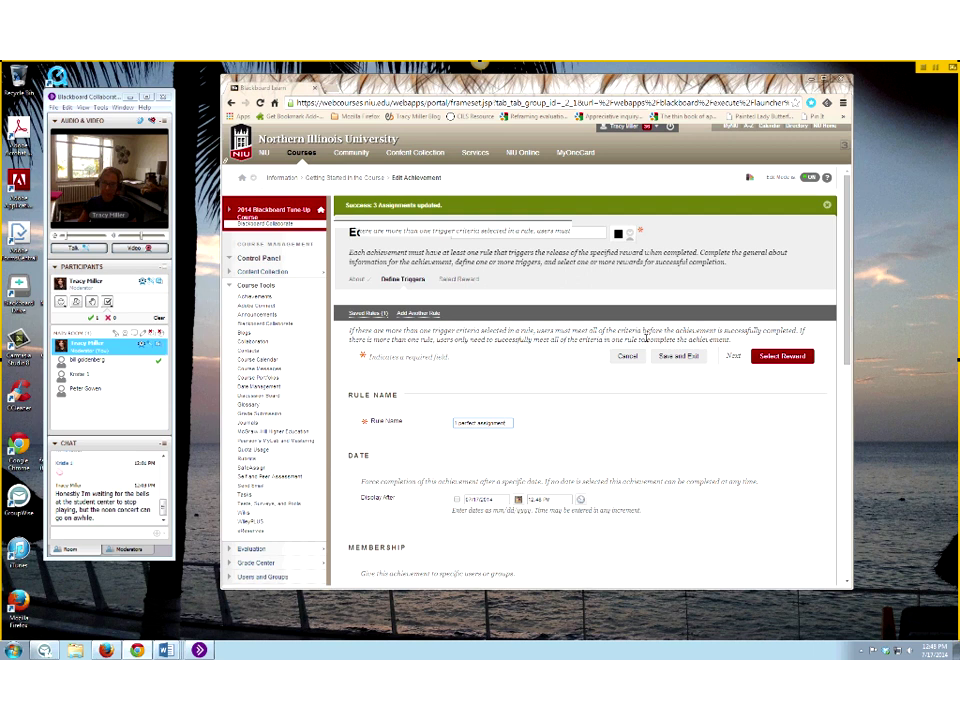
# Add a grade criterion for the Reflection Paper assignment requiring a score equal to 100.
pyautogui.scroll(-3, 645, 340)
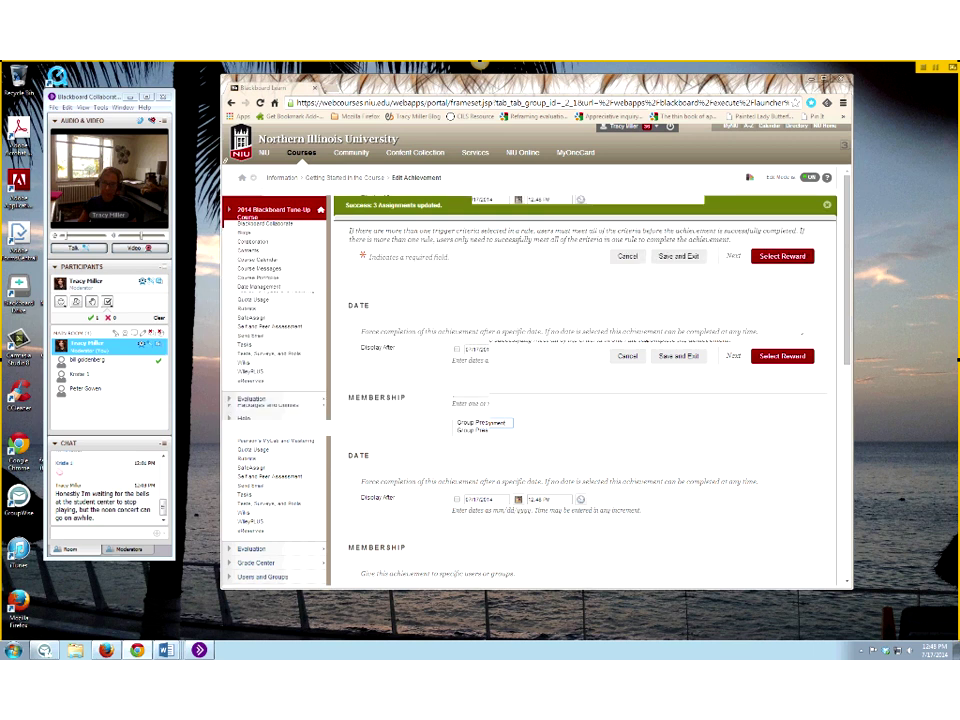
pyautogui.scroll(-5, 587, 450)
pyautogui.click(587, 491)
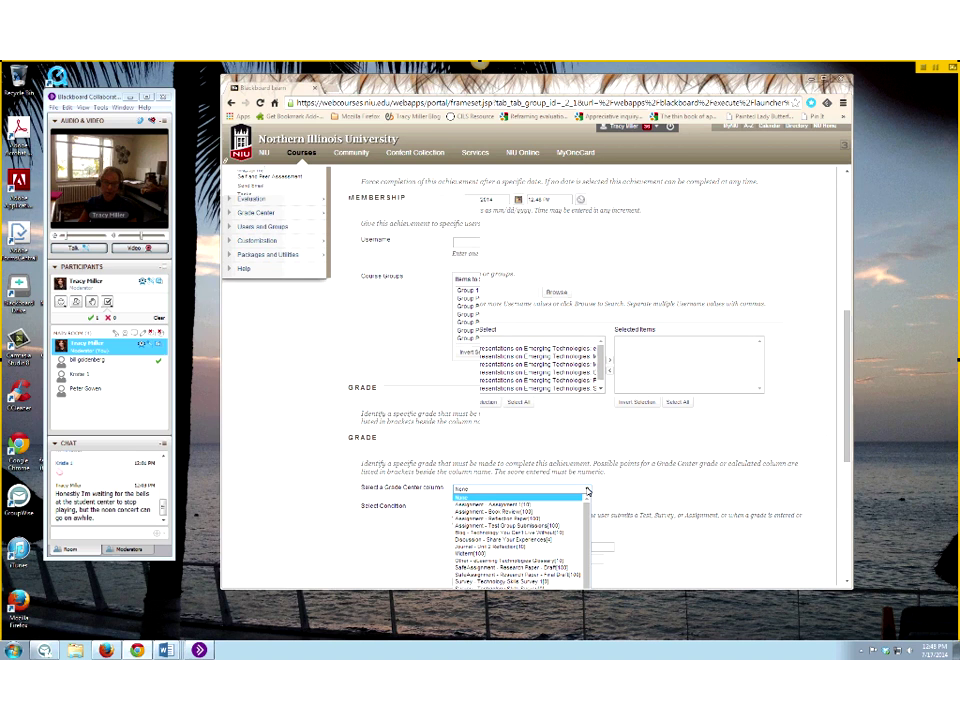
pyautogui.click(500, 518)
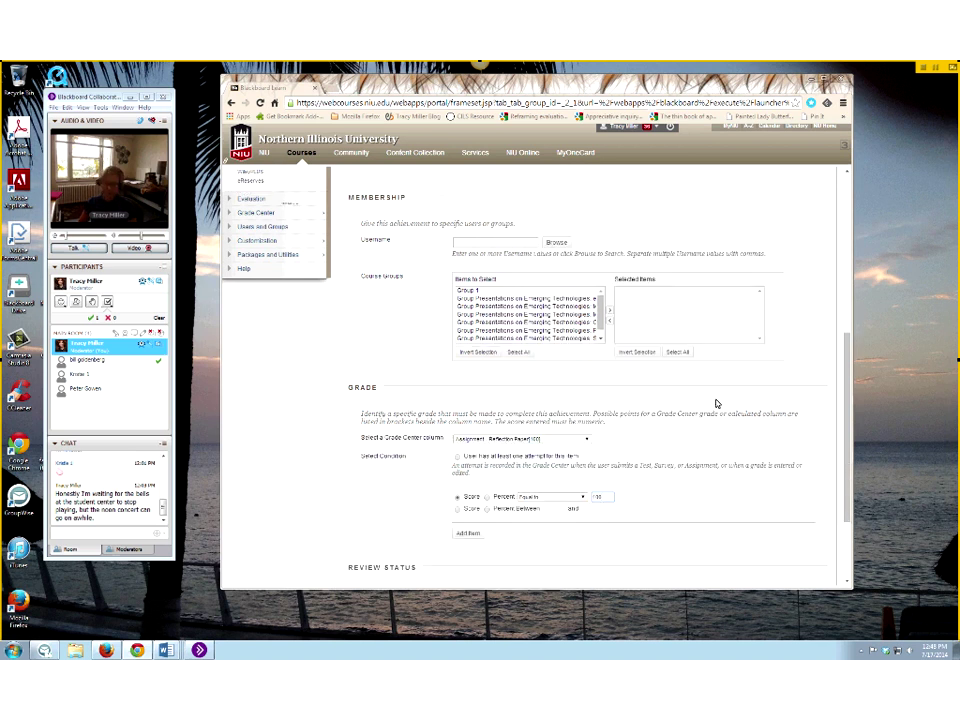
pyautogui.scroll(-1, 716, 403)
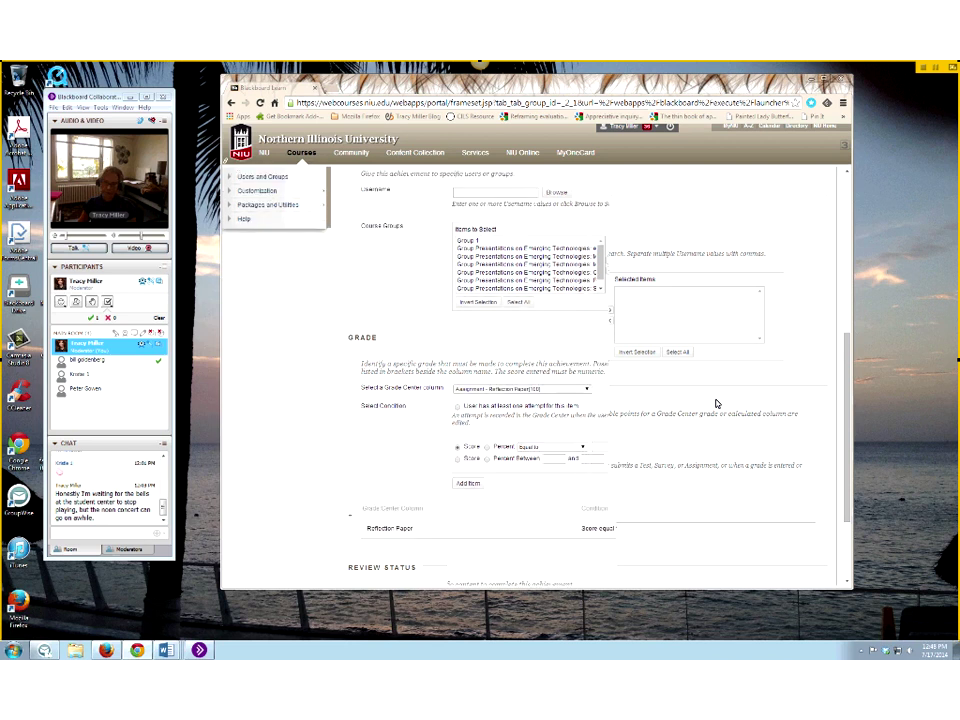
pyautogui.scroll(-1, 716, 403)
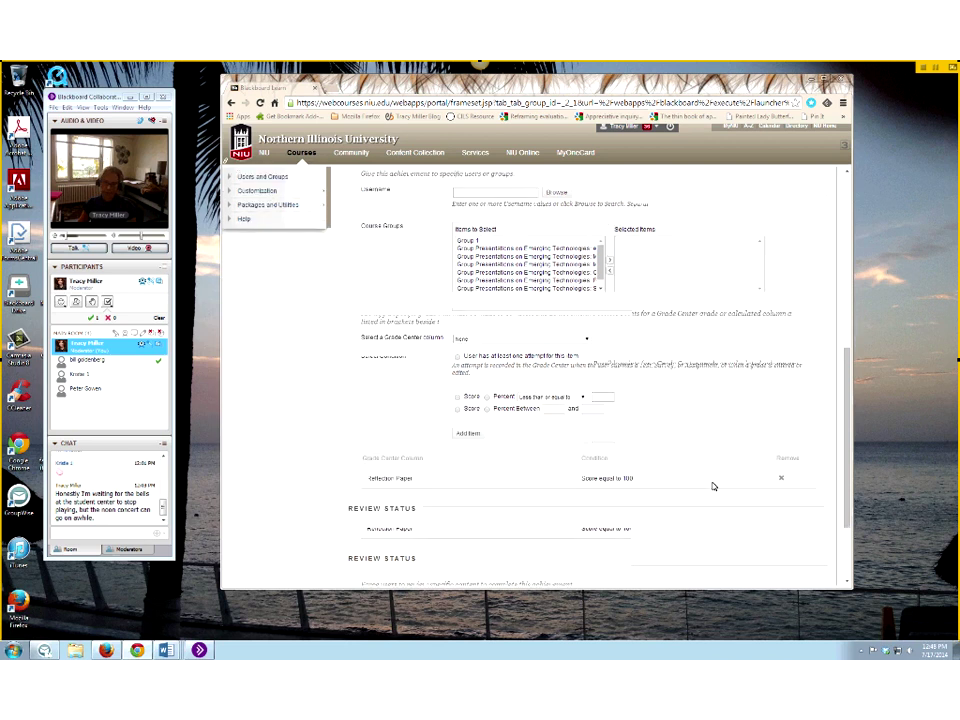
# Confirm the criteria of the "1 perfect assignment" rule and continue to the reward selection.
pyautogui.scroll(-1, 713, 486)
pyautogui.click(783, 568)
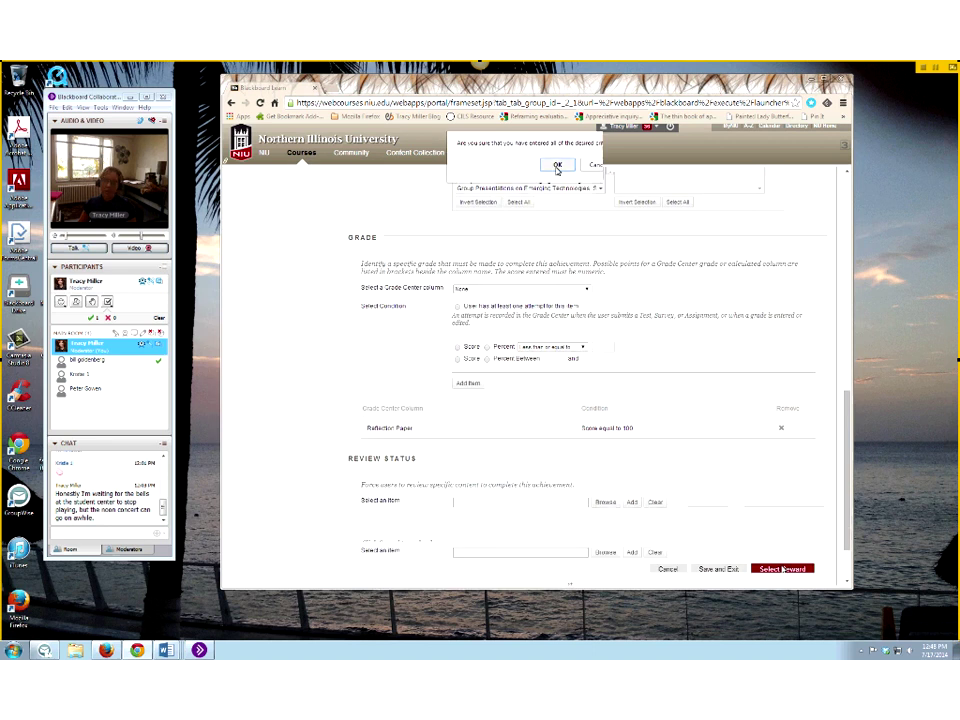
pyautogui.click(557, 167)
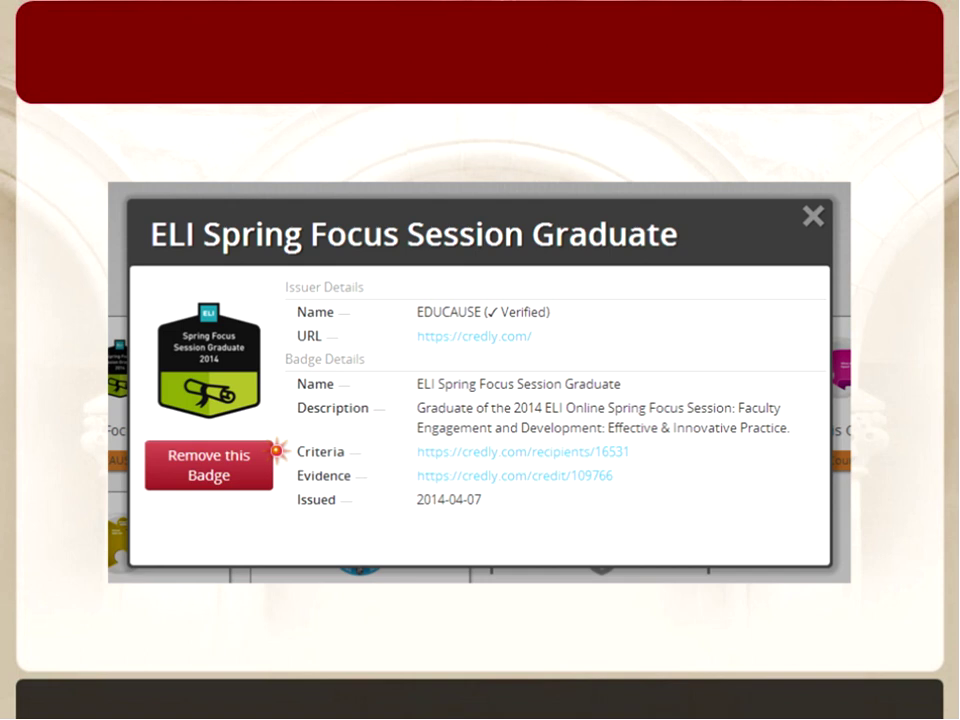
pyautogui.press('Right')
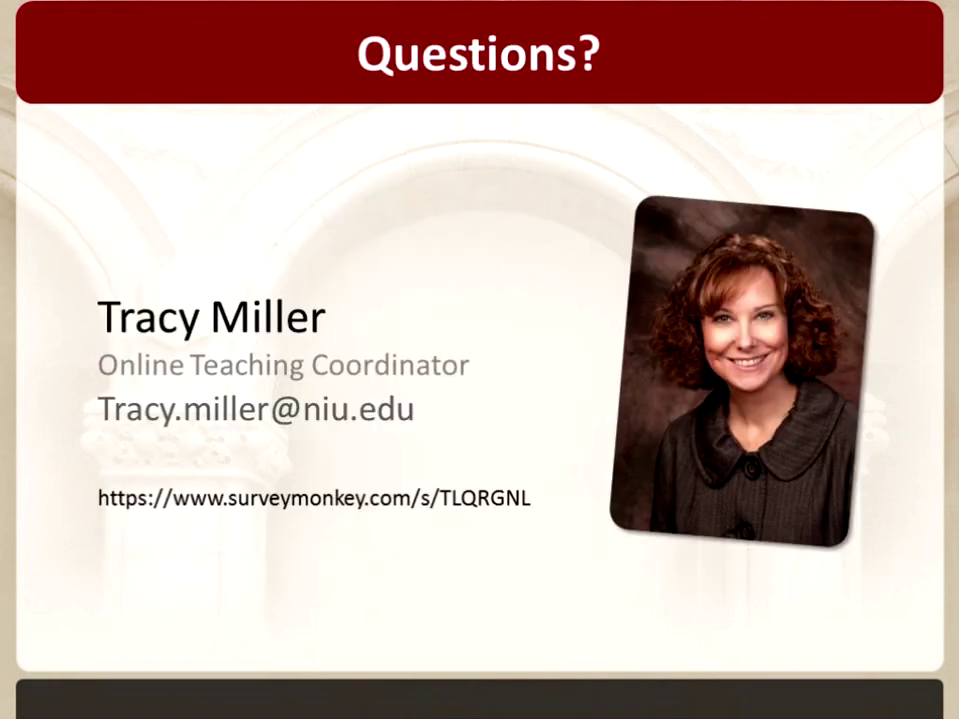